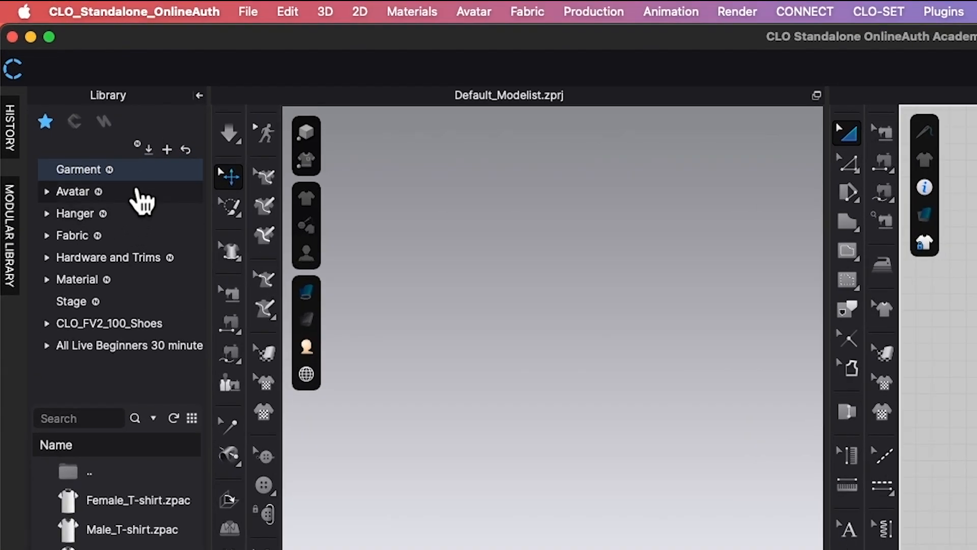
- Load the FV2.1_Mia avatar from the Female_V2 avatar folder into the 3D scene
click(140, 200)
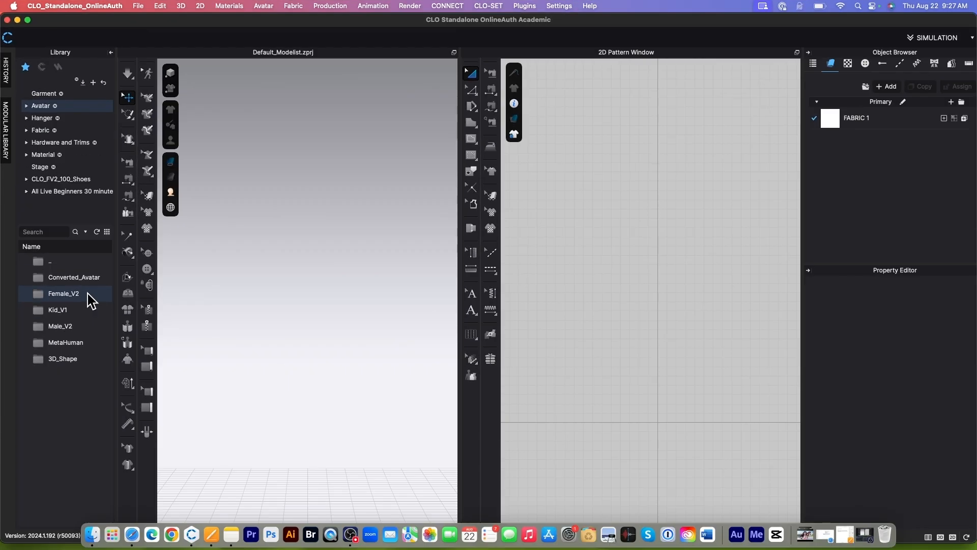
double_click(90, 298)
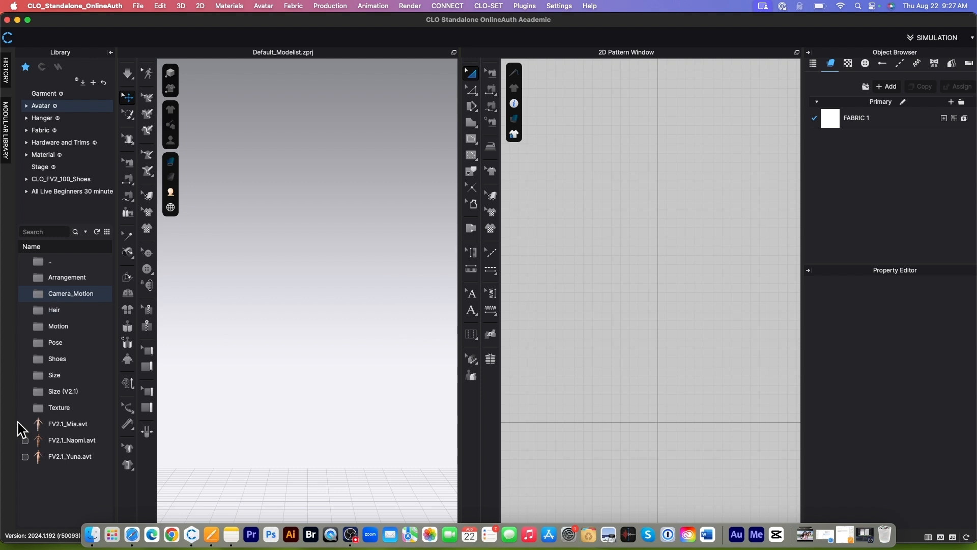
mouse_move(61, 426)
drag(51, 431, 127, 427)
drag(308, 288, 309, 288)
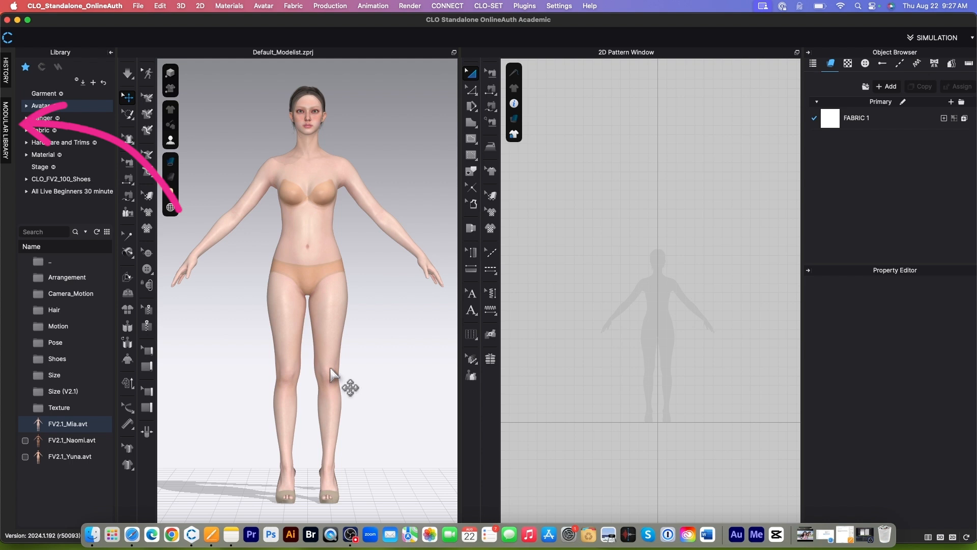
- Browse the Modular Library to the Women Basic_Shirts category and choose the Raglan style
click(7, 127)
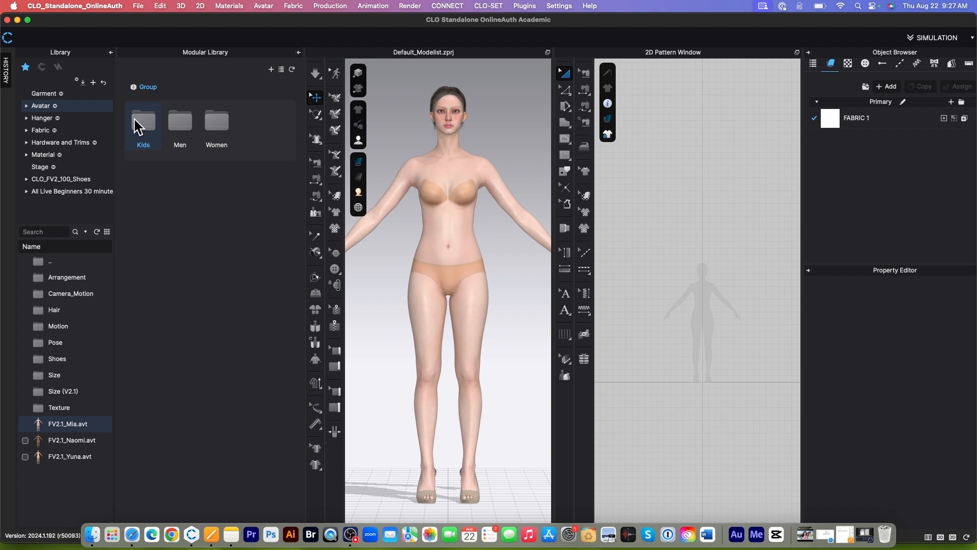
double_click(220, 127)
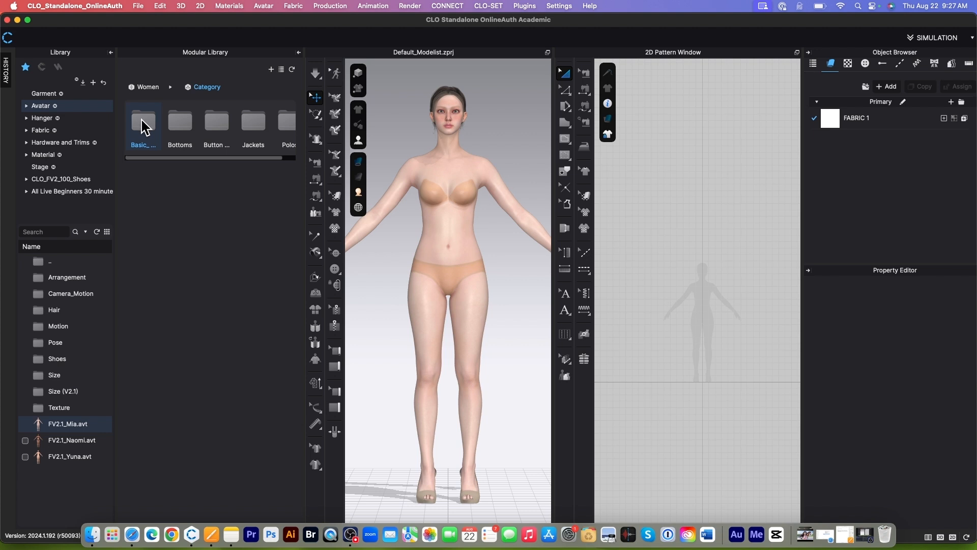
double_click(144, 127)
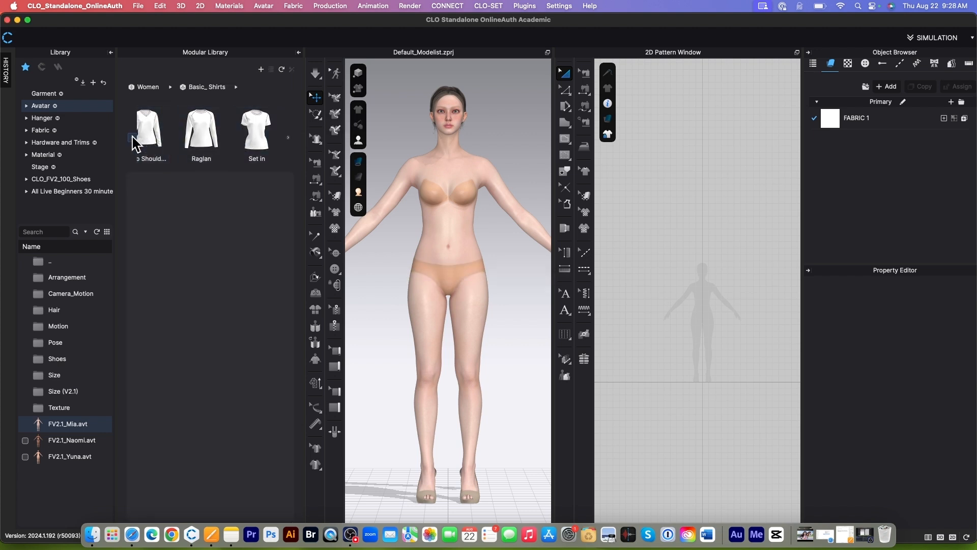
click(133, 138)
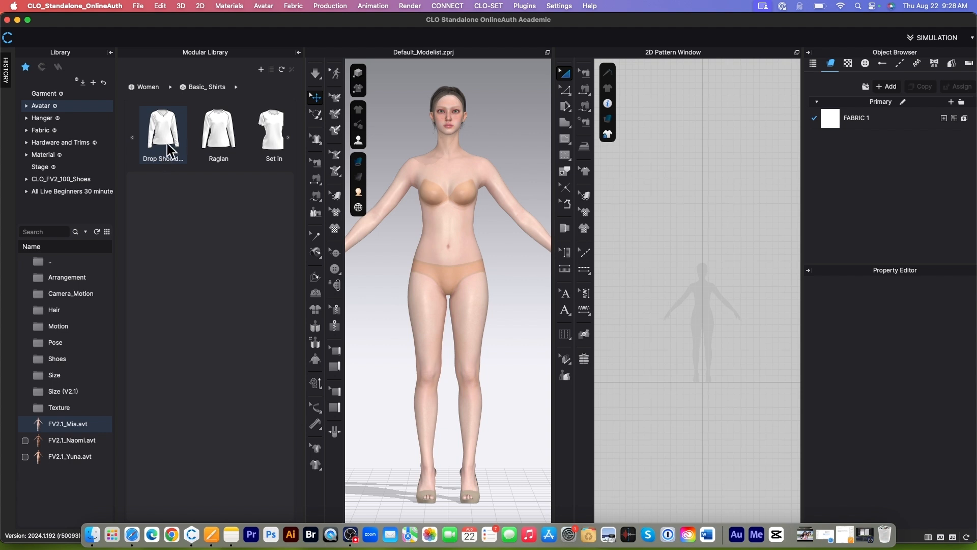
click(289, 138)
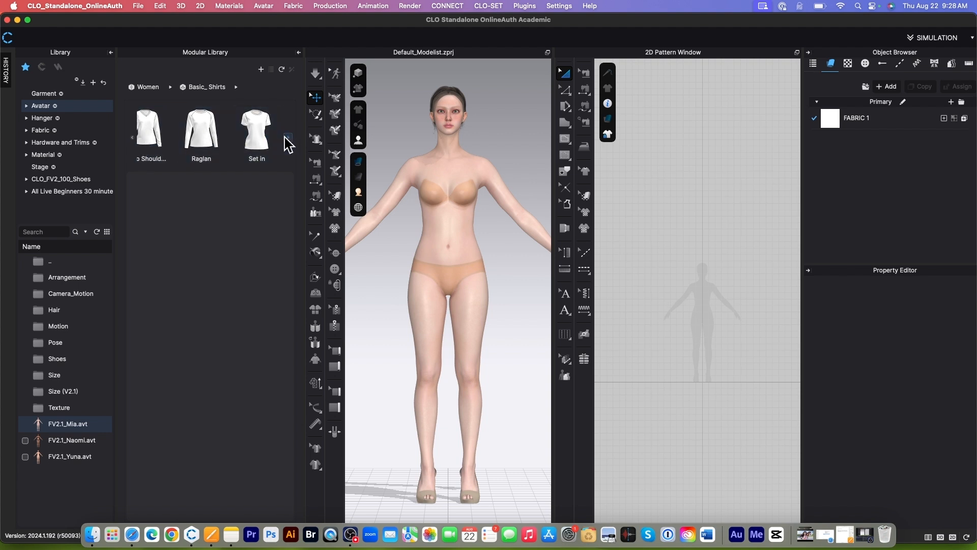
click(203, 137)
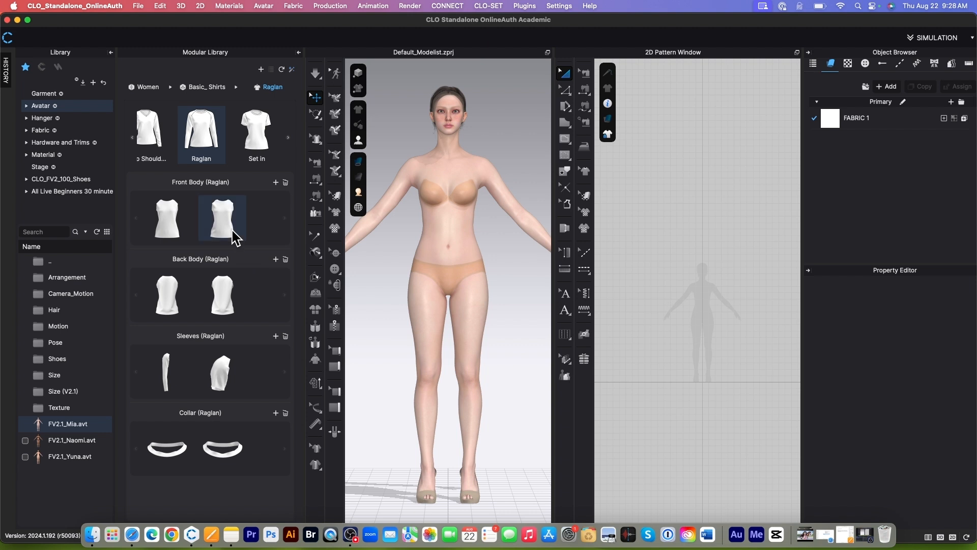
- Load the first front body, back body, long sleeve and collar blocks of the Raglan shirt onto the avatar
click(166, 219)
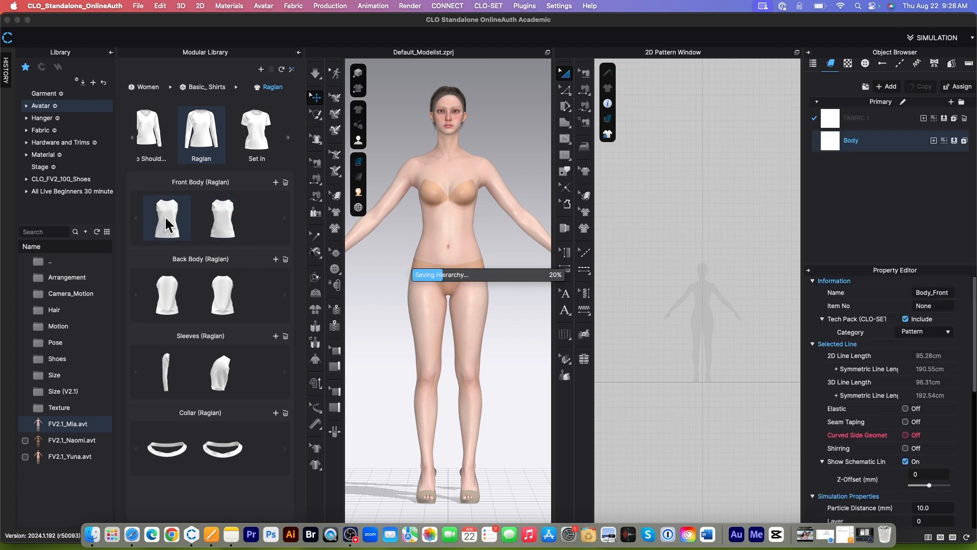
click(169, 301)
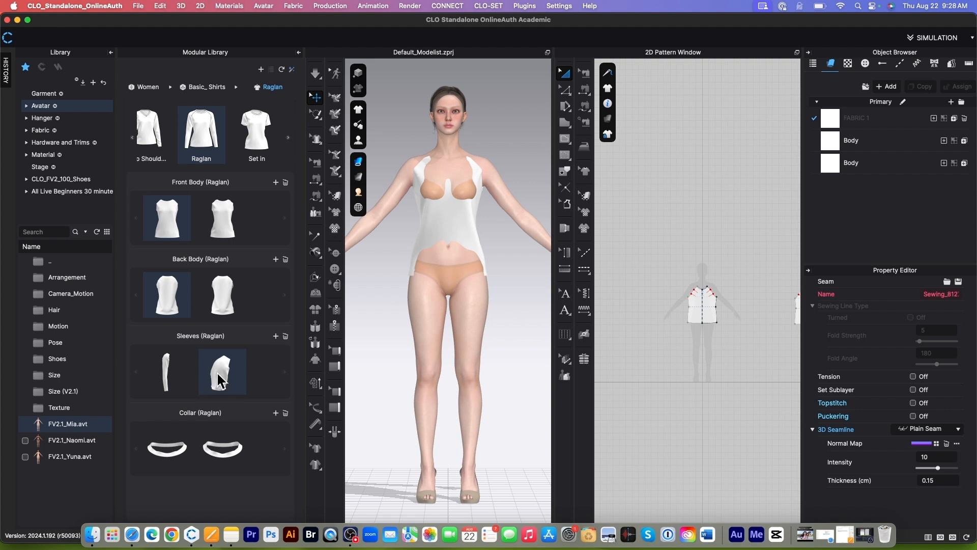
click(170, 370)
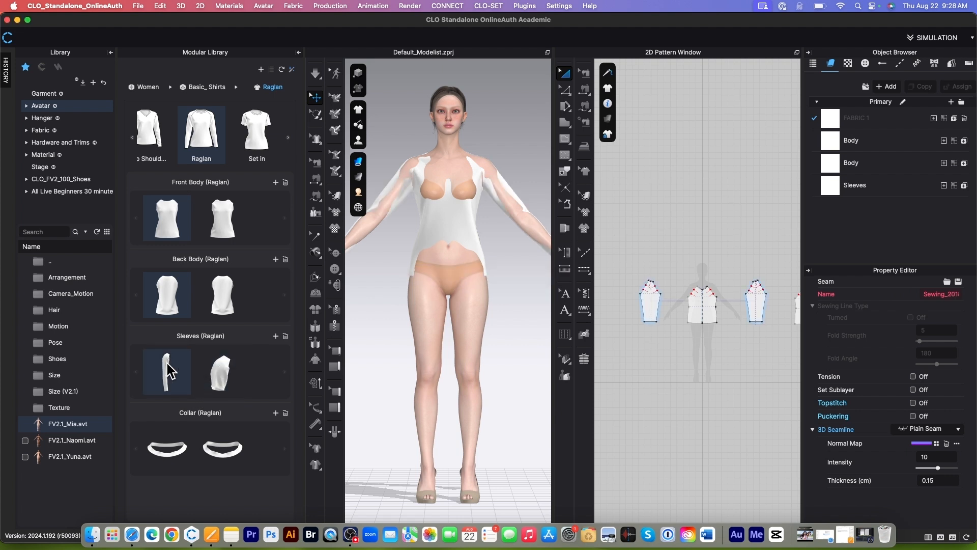
click(167, 457)
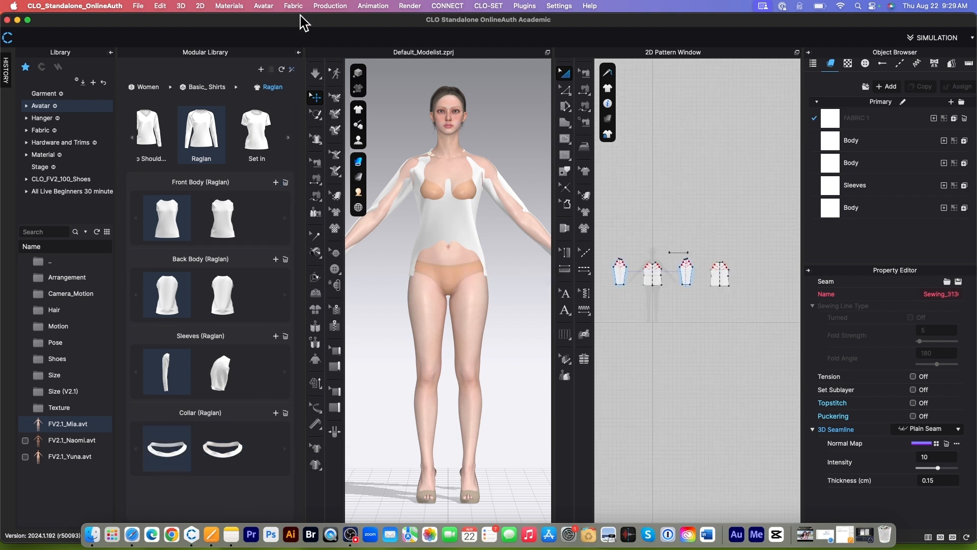
- Close the Modular Library and re-drape the raglan shirt's 3D arrangement on the avatar
click(299, 52)
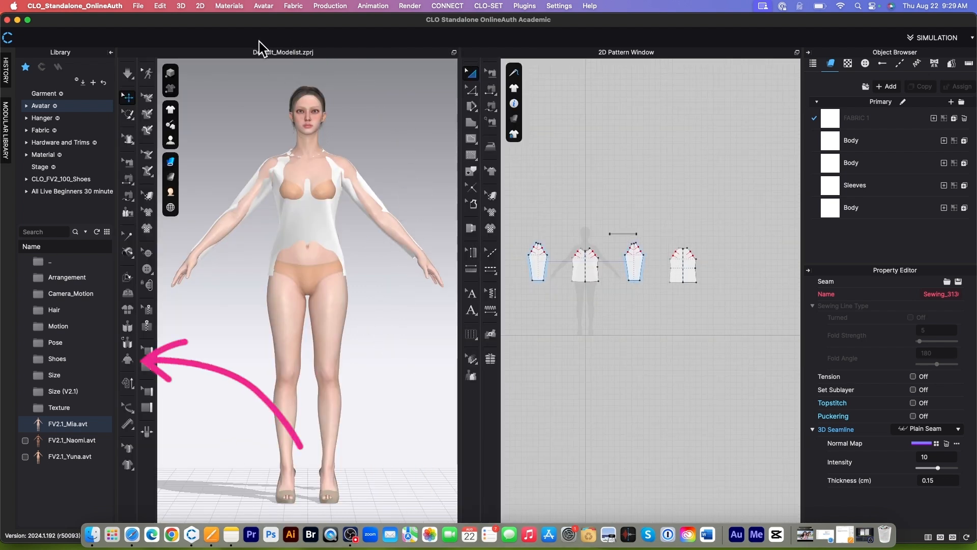
click(130, 363)
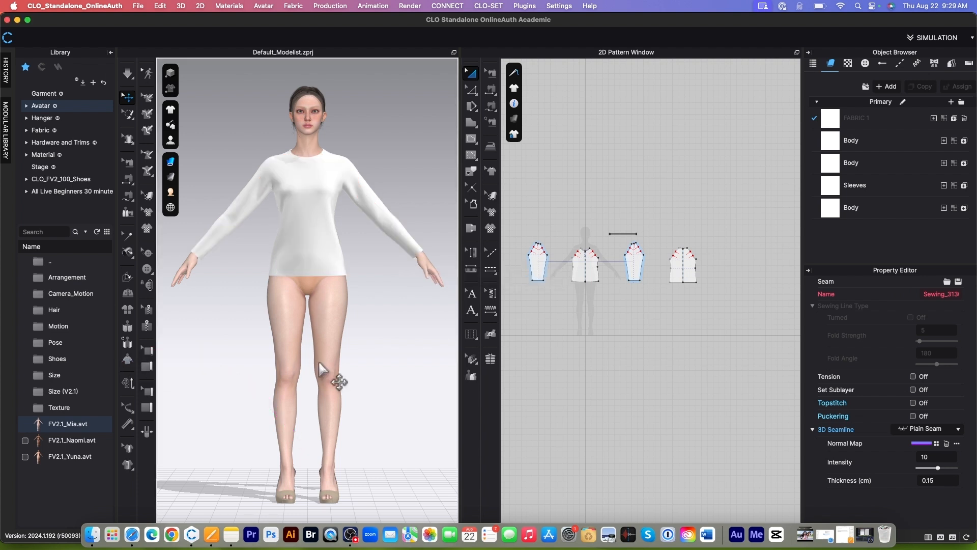
- Examine the draped raglan shirt from all around the avatar and its pattern pieces in the 2D Pattern Window
scroll(334, 289, up, 3)
right_drag(381, 310, 250, 309)
right_drag(336, 320, 225, 319)
mouse_move(383, 327)
right_down()
mouse_move(222, 327)
mouse_move(308, 324)
right_up()
scroll(324, 329, down, 3)
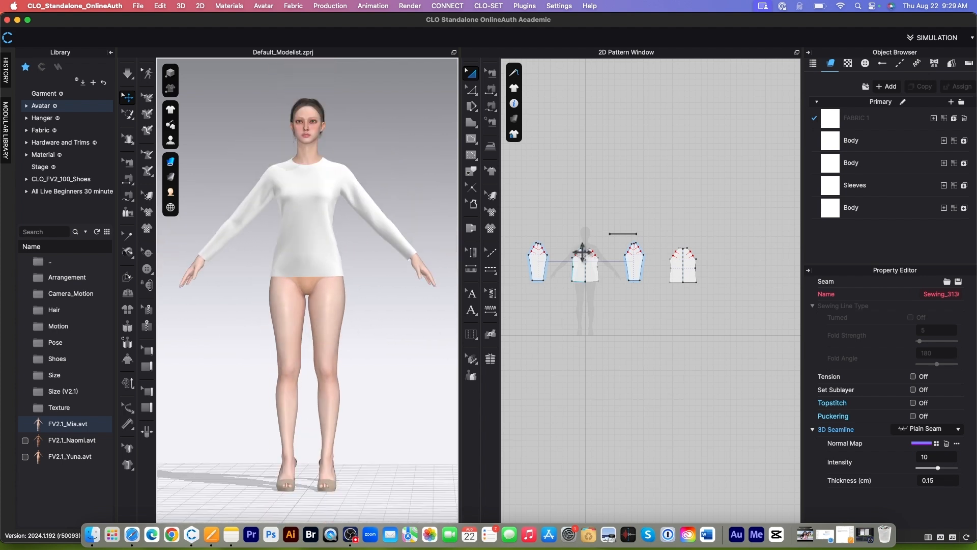
scroll(628, 270, down, 2)
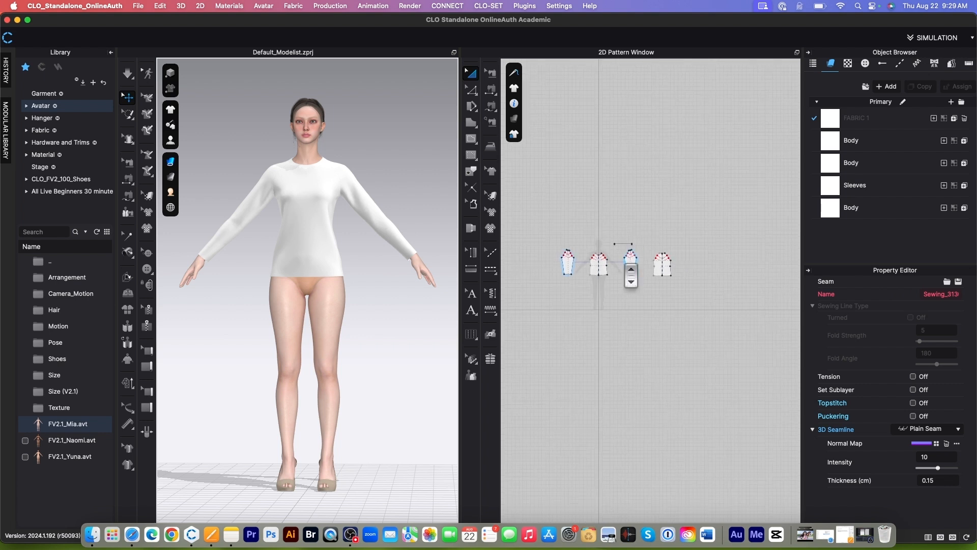
scroll(621, 277, up, 3)
scroll(621, 277, down, 1)
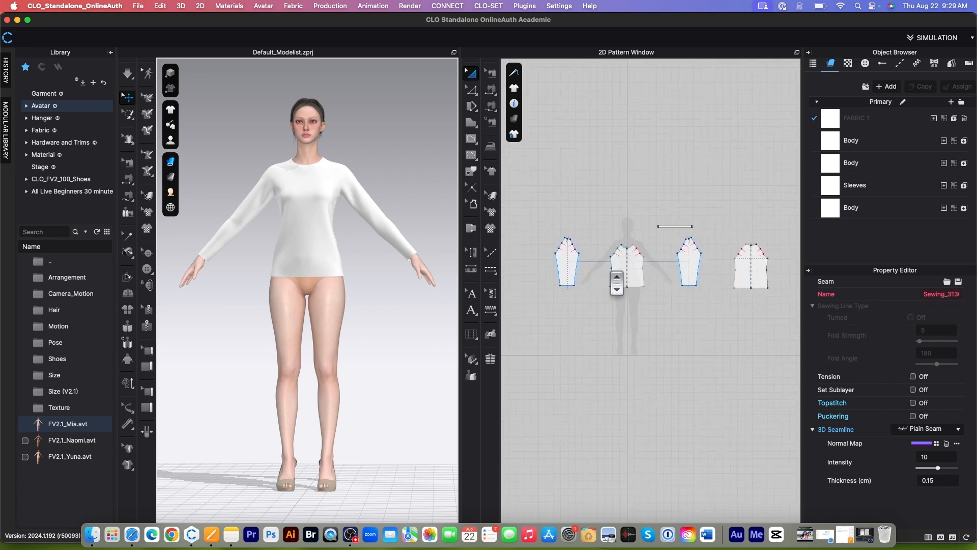
scroll(323, 258, down, 1)
scroll(709, 323, down, 2)
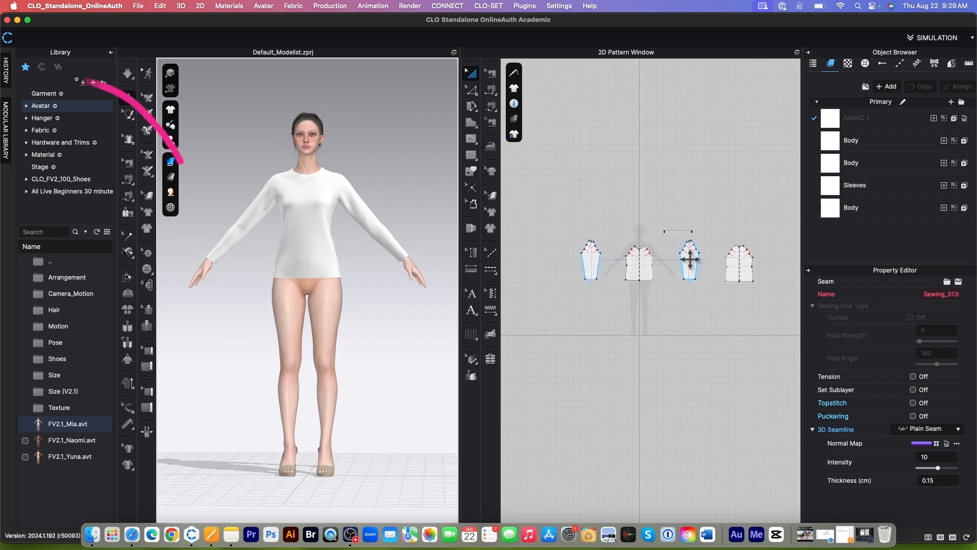
- Save the current garment and avatar as a 3D state in the History
click(7, 72)
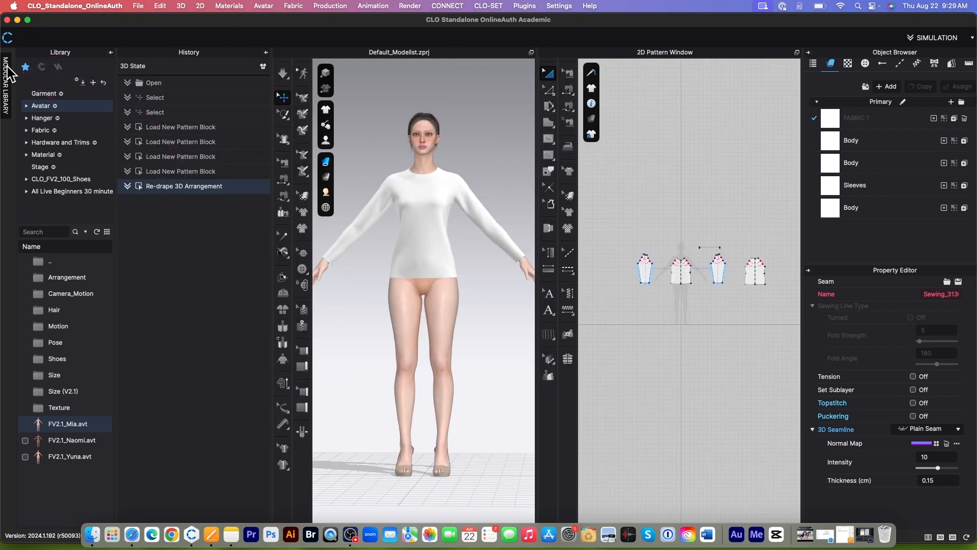
click(264, 67)
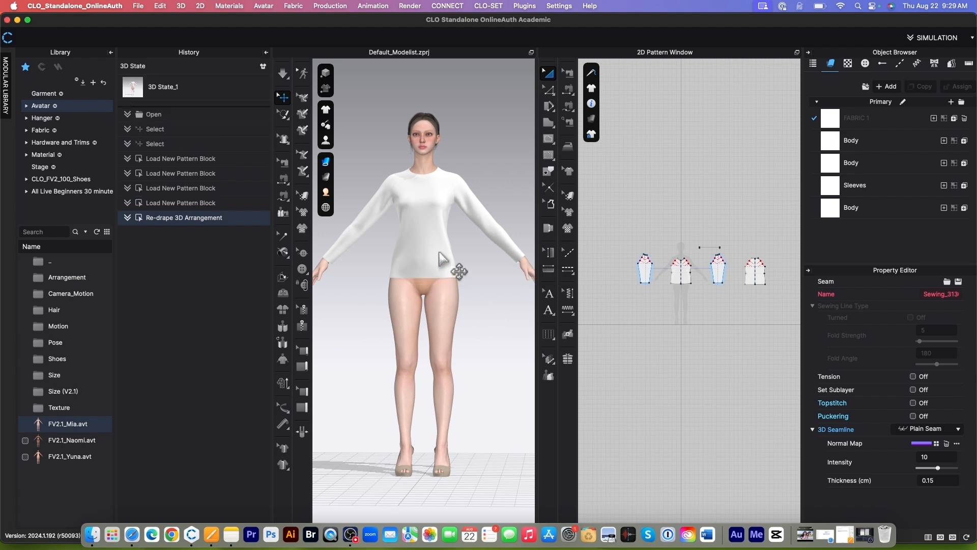
- Shorten both sleeves by moving the sleeve's hem line upward in the 2D pattern
scroll(450, 267, down, 3)
scroll(728, 280, down, 3)
scroll(730, 282, up, 5)
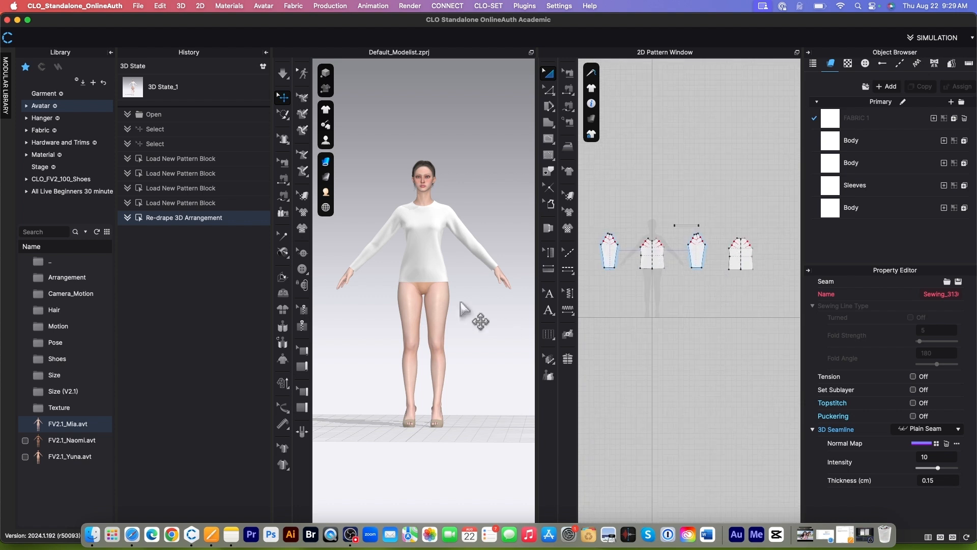
click(548, 90)
click(608, 273)
drag(607, 271, 608, 254)
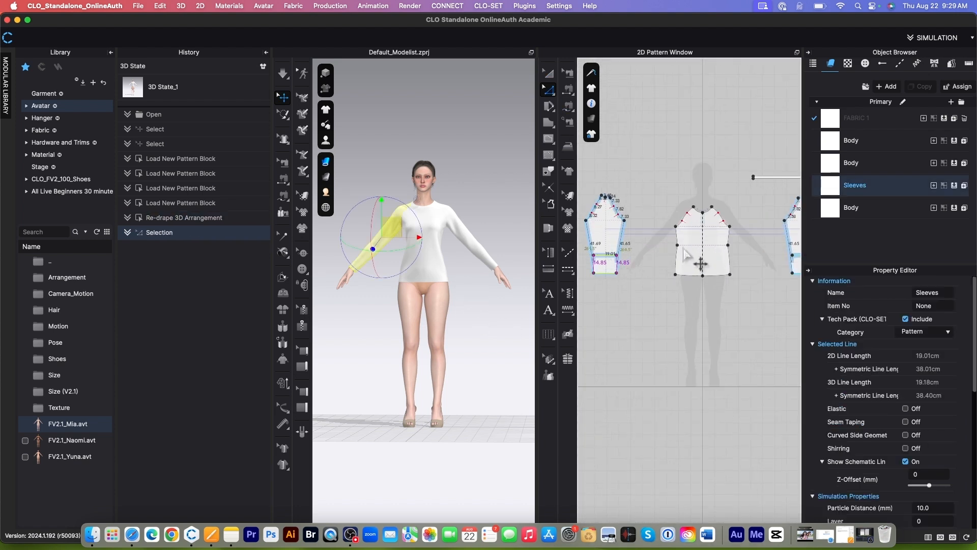
scroll(642, 254, down, 3)
scroll(614, 248, up, 5)
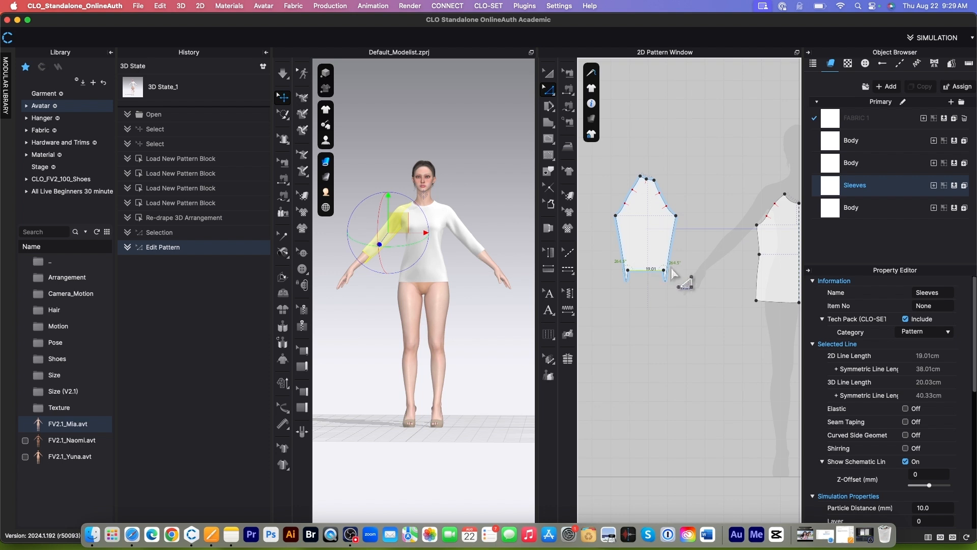
scroll(637, 279, down, 4)
- Delete all the shirt's pattern pieces and the avatar from the scene
key(a)
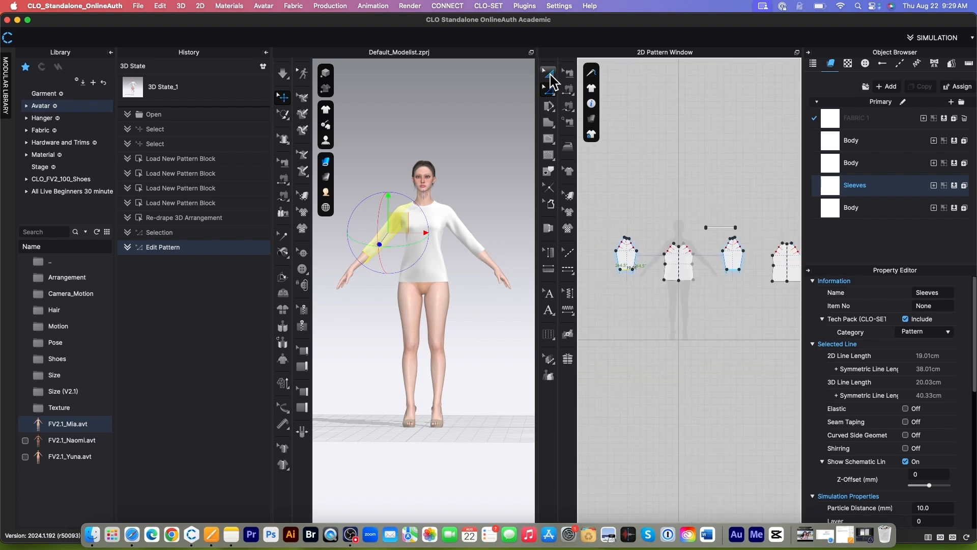
scroll(623, 240, down, 2)
drag(611, 203, 774, 316)
key(Delete)
click(427, 254)
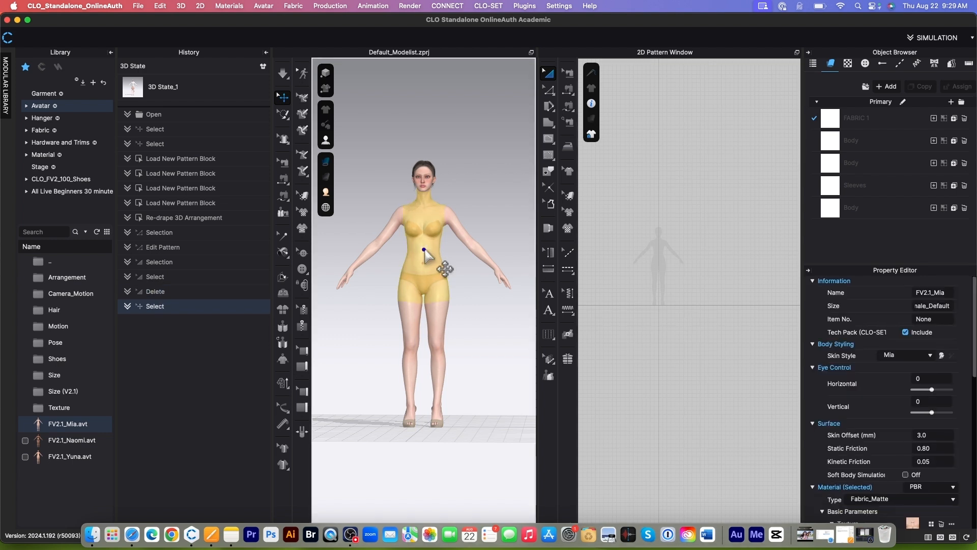
key(Delete)
- Restore the garment and avatar from the saved 3D State_1, accept deleting the current history, and close the History
click(210, 85)
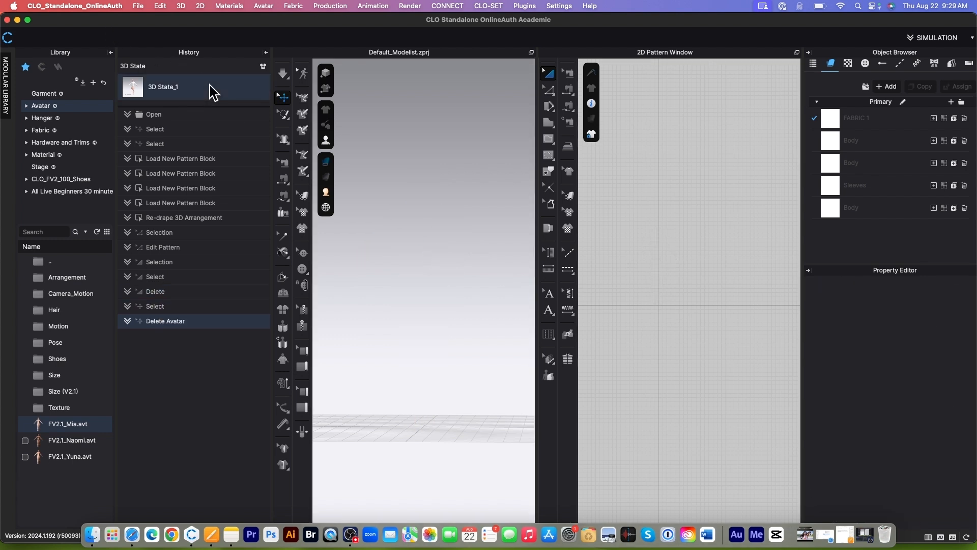
double_click(210, 86)
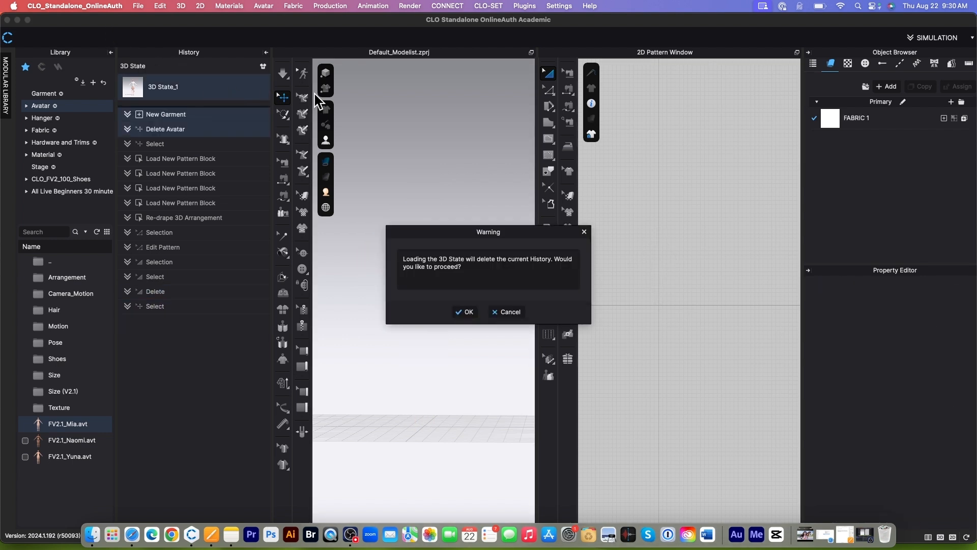
click(466, 311)
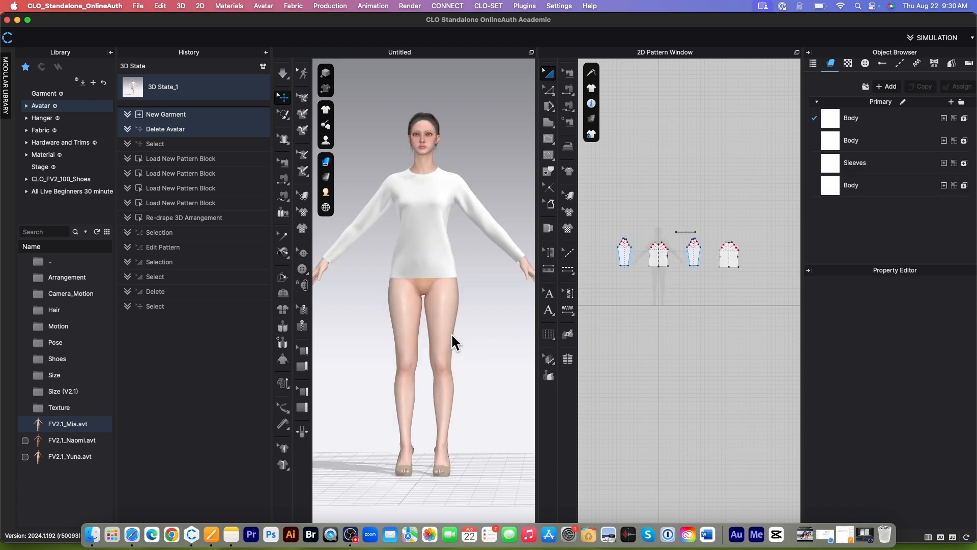
scroll(425, 284, down, 2)
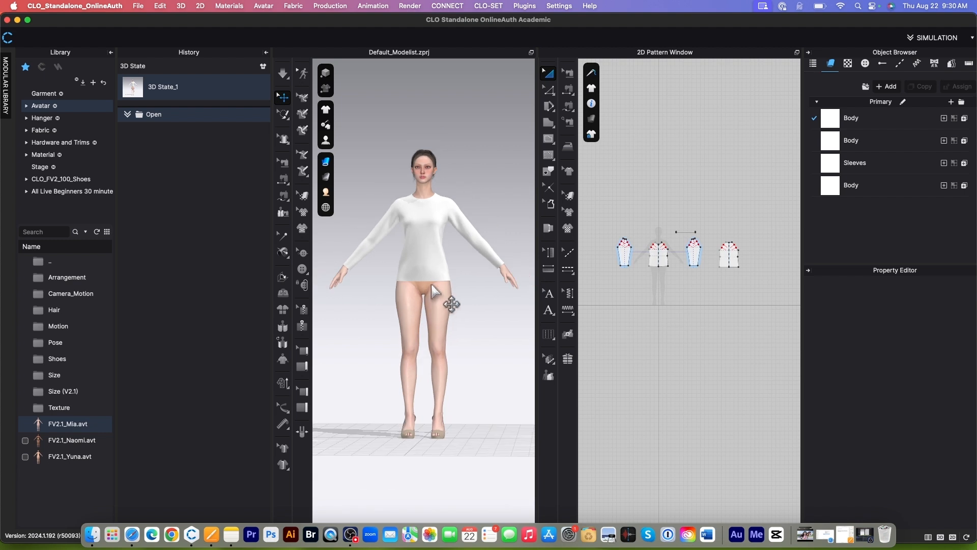
click(265, 52)
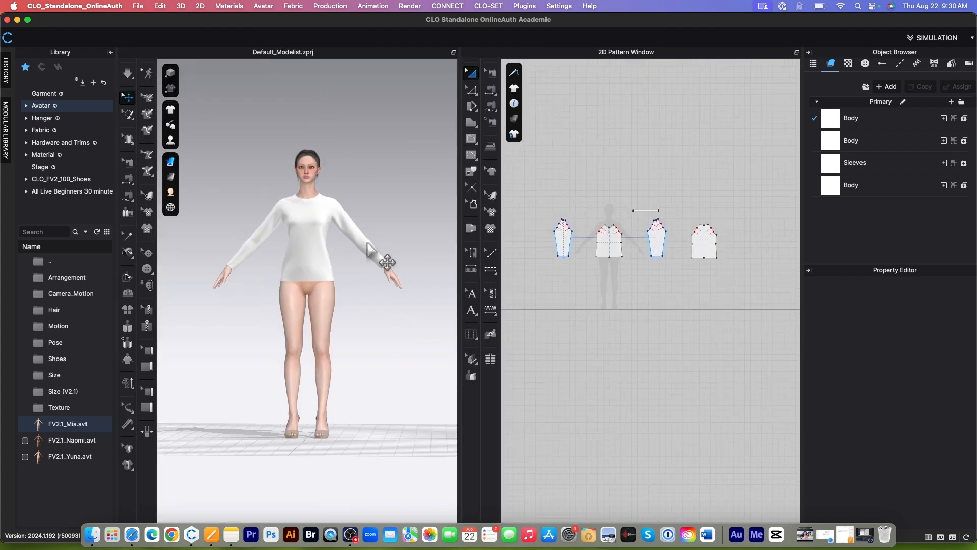
- Widen the 2D Pattern Window at the expense of the 3D window to get more room for pattern work
scroll(644, 160, up, 2)
scroll(643, 160, down, 1)
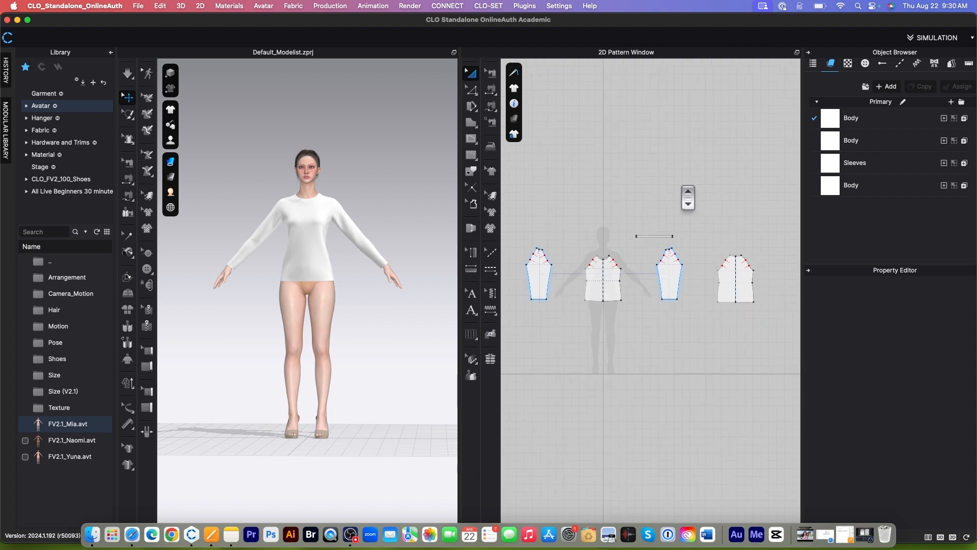
scroll(290, 322, up, 2)
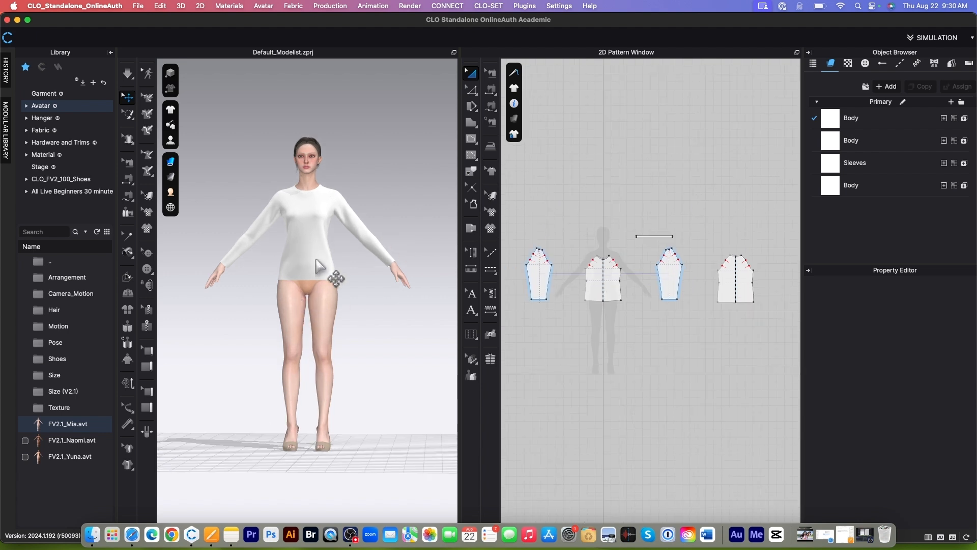
scroll(590, 234, down, 1)
key(g)
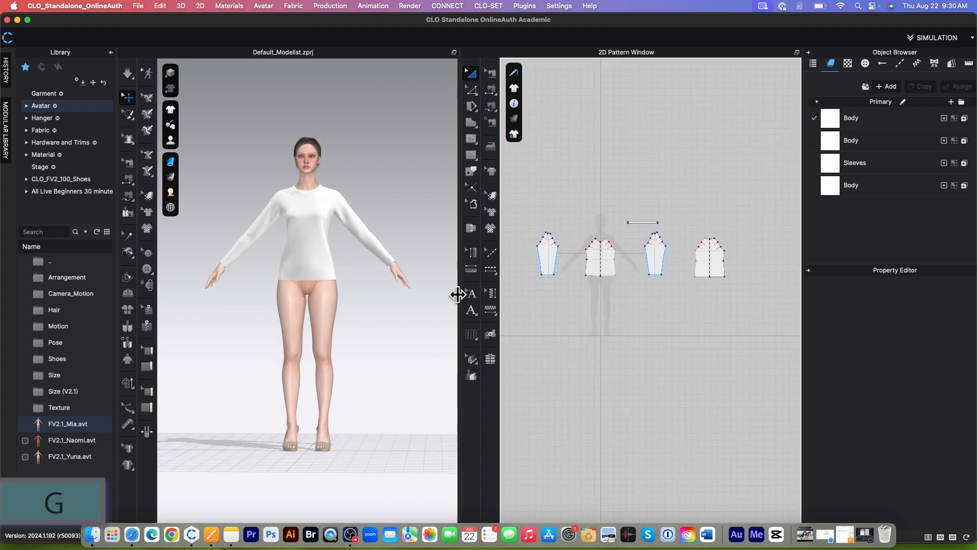
drag(457, 294, 299, 295)
scroll(447, 164, up, 2)
scroll(387, 162, down, 1)
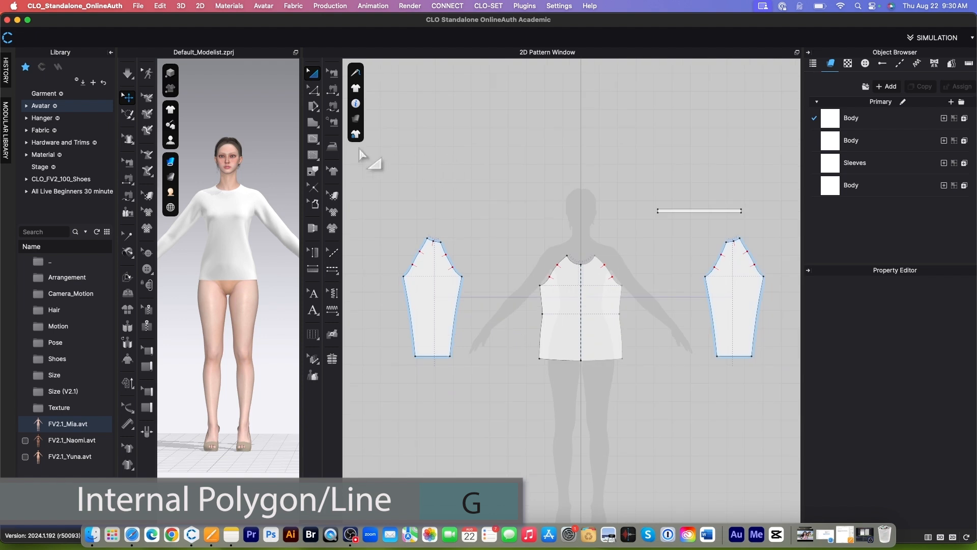
- Try to draw an internal line across the waist of the front body piece with the Internal Polygon/Line tool
click(313, 140)
click(383, 141)
scroll(614, 336, up, 5)
scroll(603, 330, up, 2)
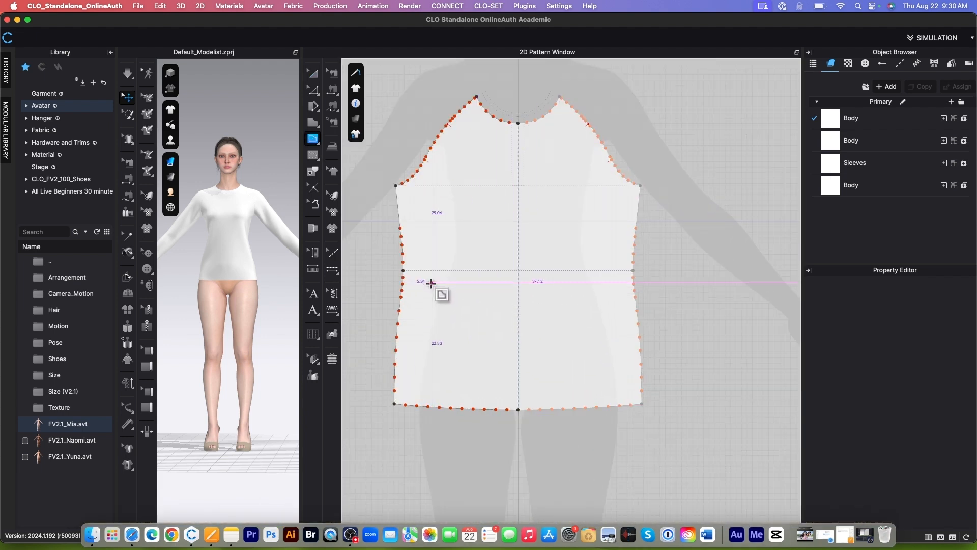
click(403, 271)
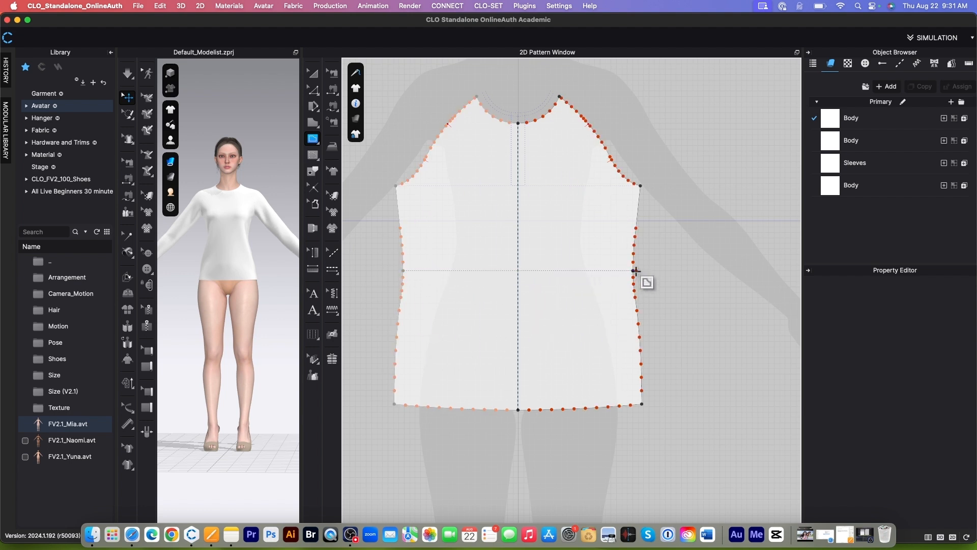
scroll(475, 258, down, 4)
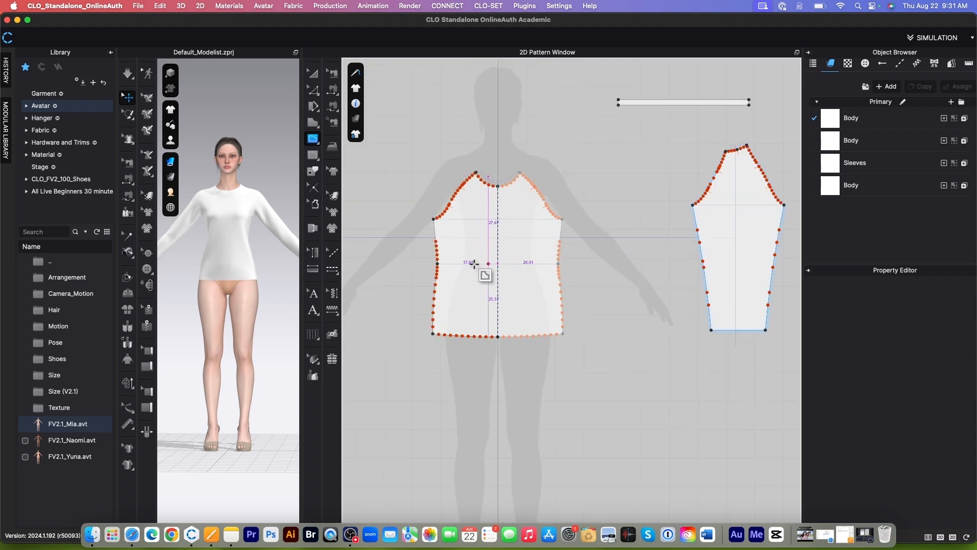
- Draw a horizontal internal line across the back body piece between its two side waist points
scroll(511, 288, down, 5)
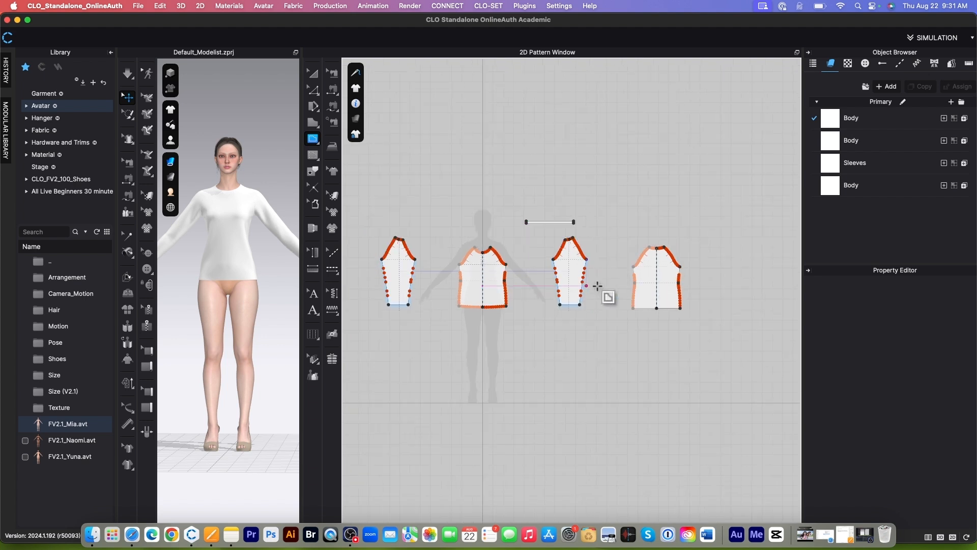
scroll(642, 274, up, 6)
scroll(606, 301, down, 3)
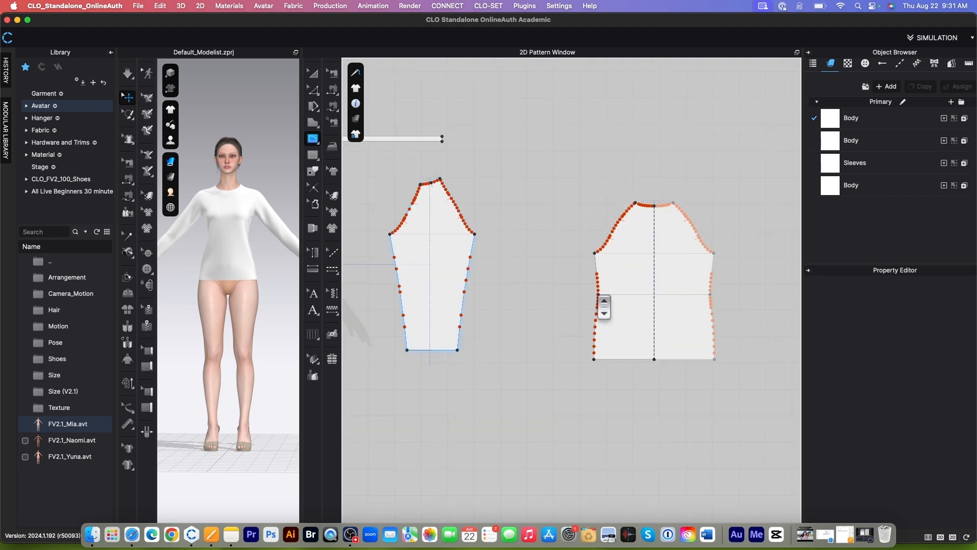
scroll(690, 281, up, 4)
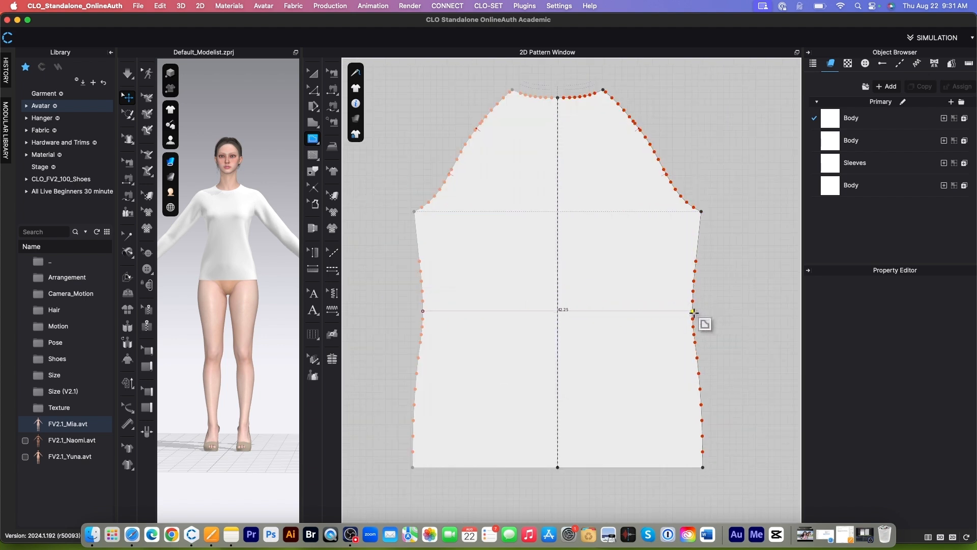
click(693, 311)
scroll(700, 312, down, 3)
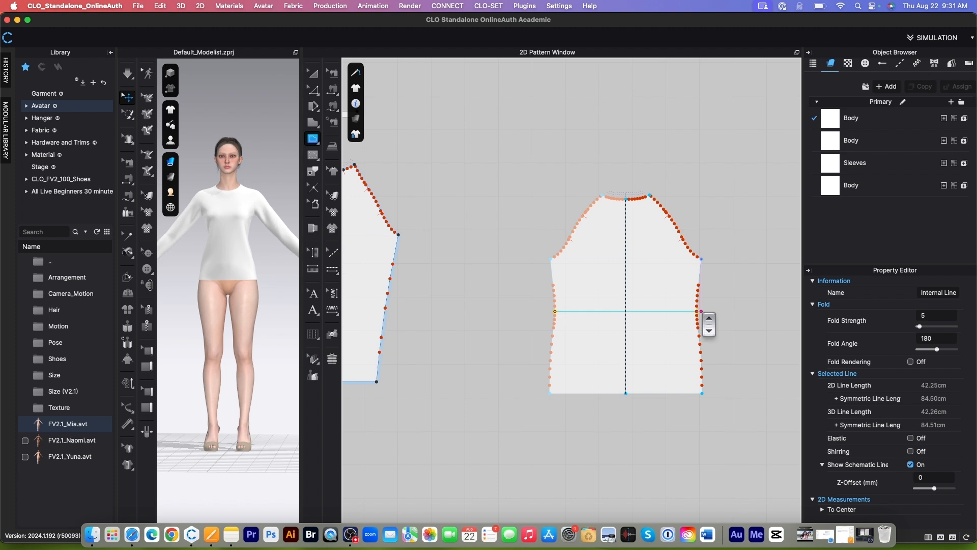
- Switch to Edit Pattern and compare the back piece's waist internal line with the waist baseline on the front piece
click(312, 91)
scroll(747, 304, down, 5)
click(749, 305)
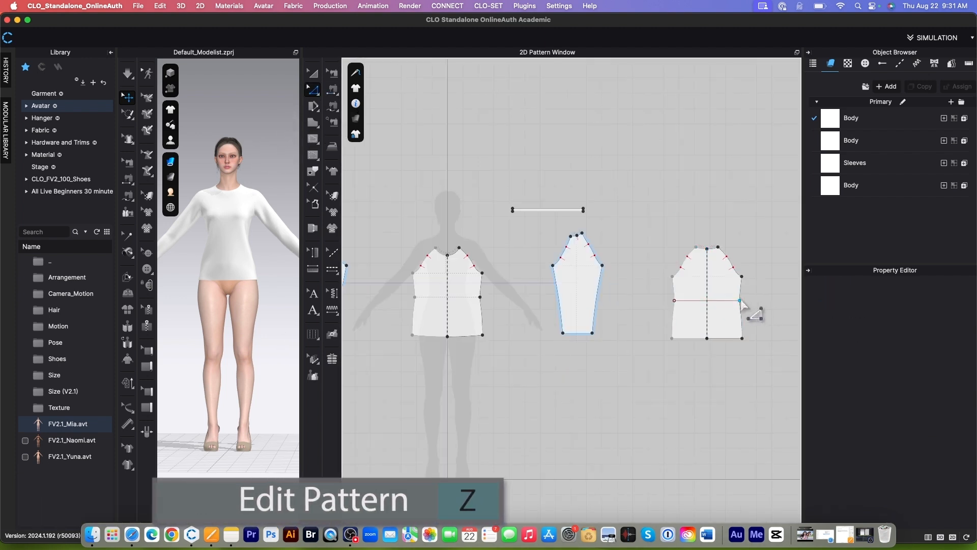
scroll(739, 308, up, 5)
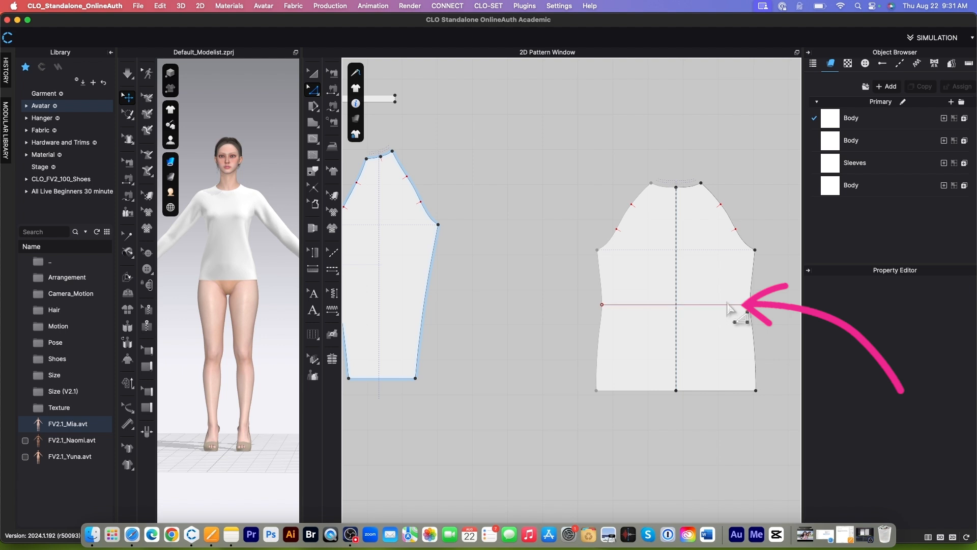
scroll(733, 309, down, 2)
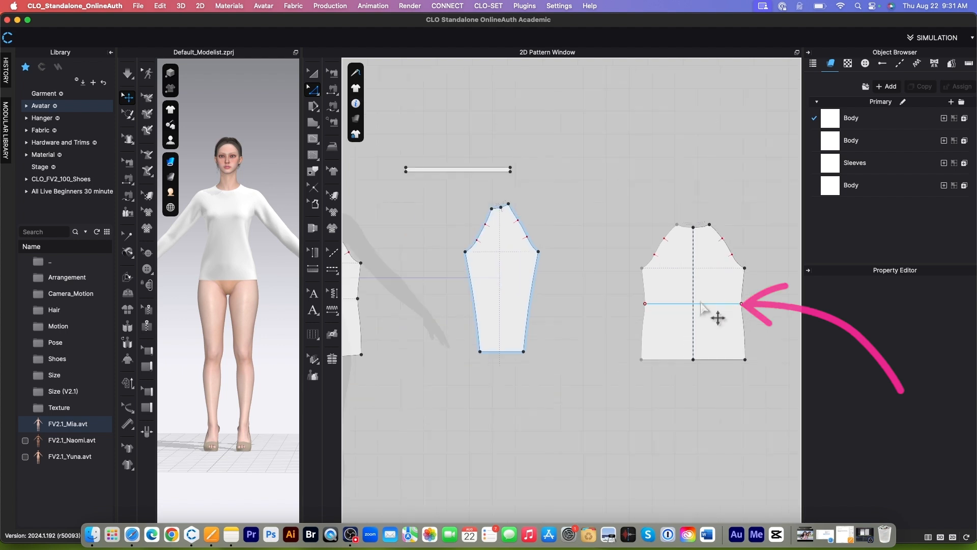
scroll(710, 313, down, 3)
scroll(507, 311, up, 5)
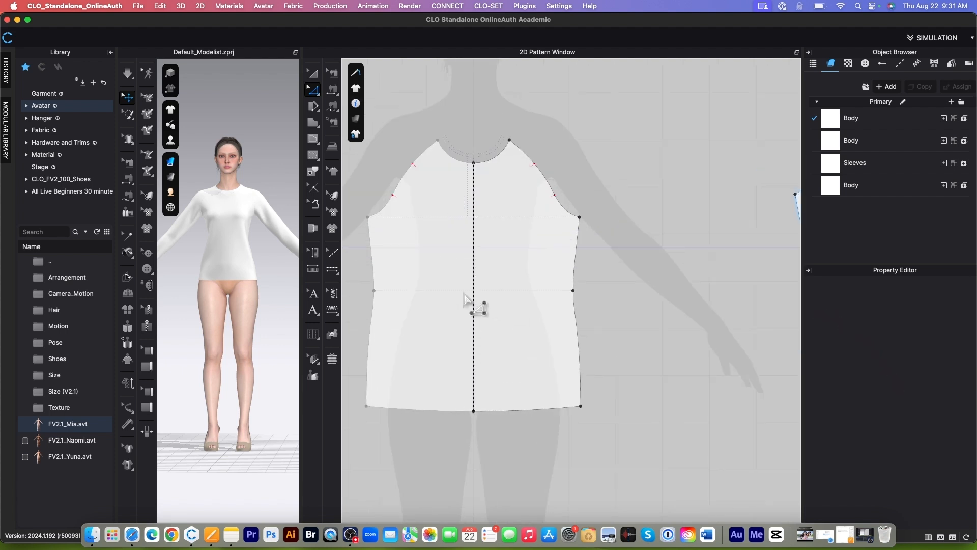
scroll(387, 297, down, 1)
scroll(512, 299, down, 2)
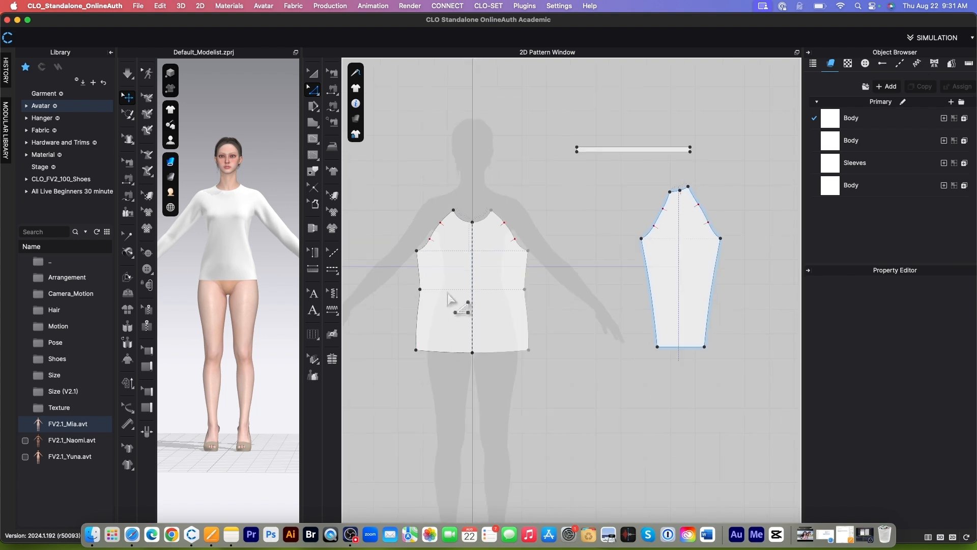
scroll(451, 304, up, 3)
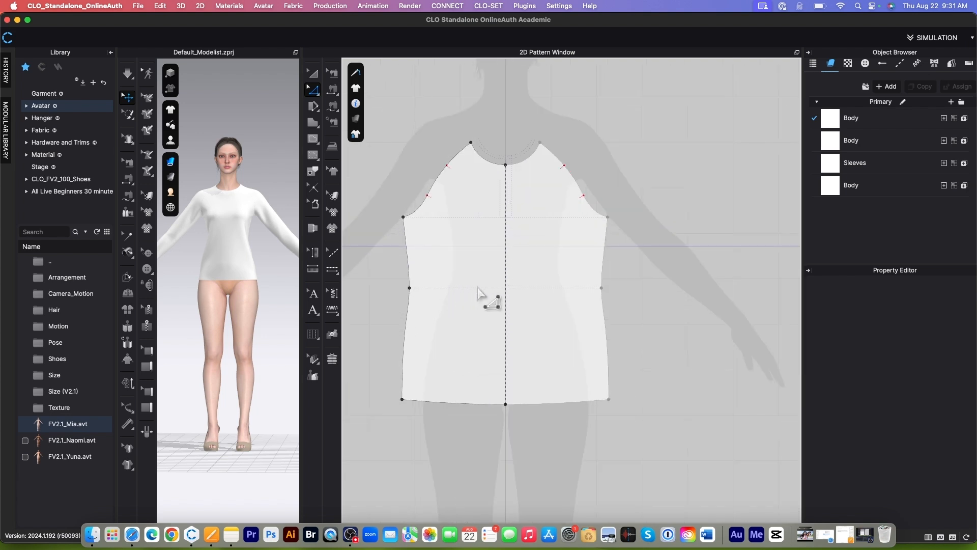
scroll(481, 293, down, 5)
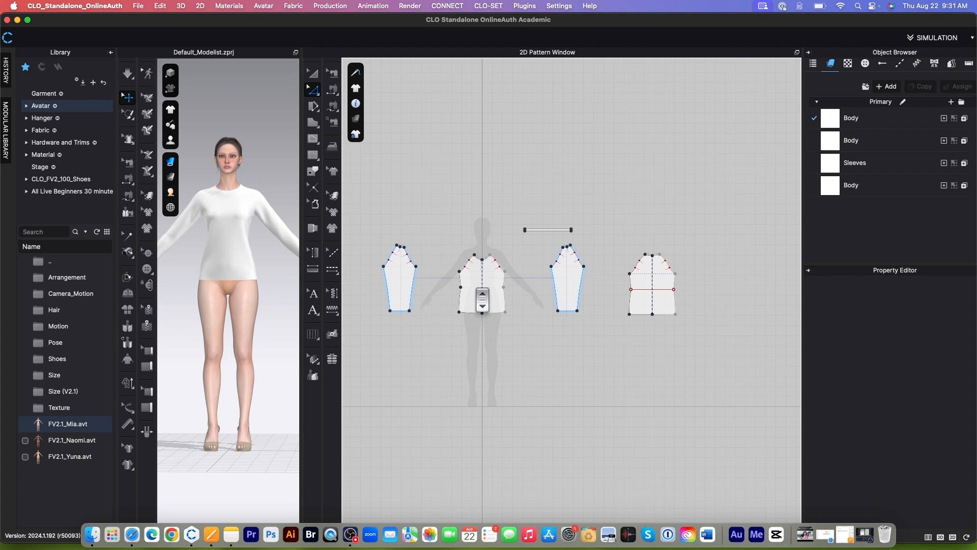
scroll(665, 310, up, 5)
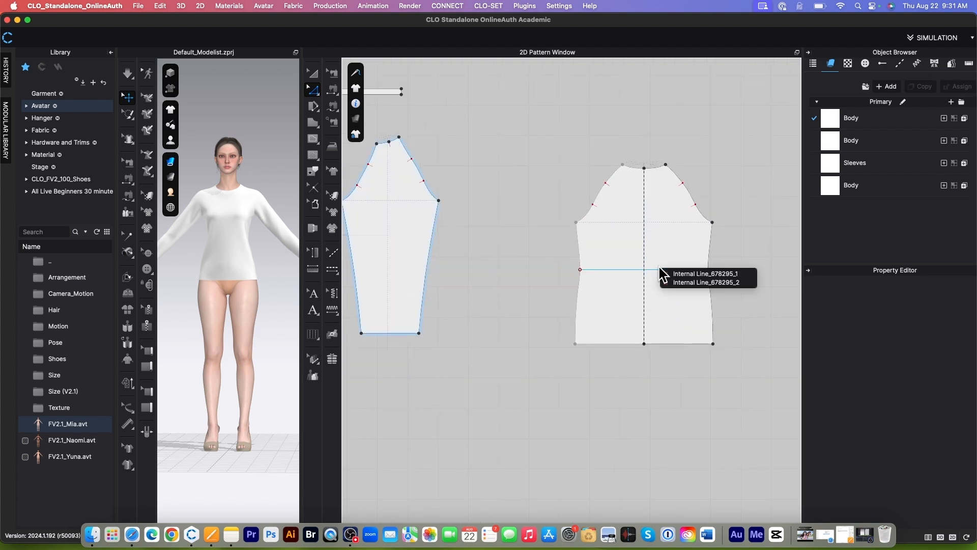
- Cut the back body piece into upper and lower parts along its waist internal line
click(675, 272)
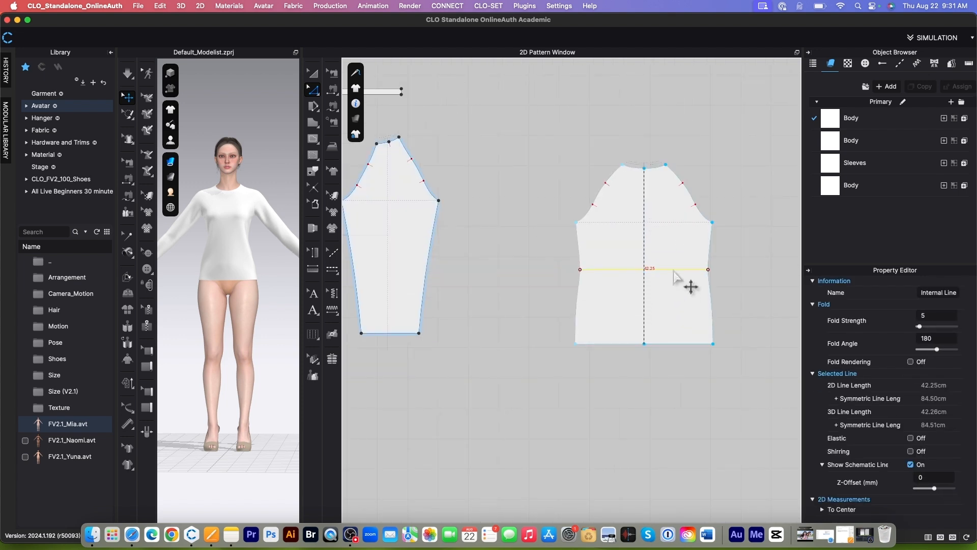
right_click(738, 146)
click(735, 252)
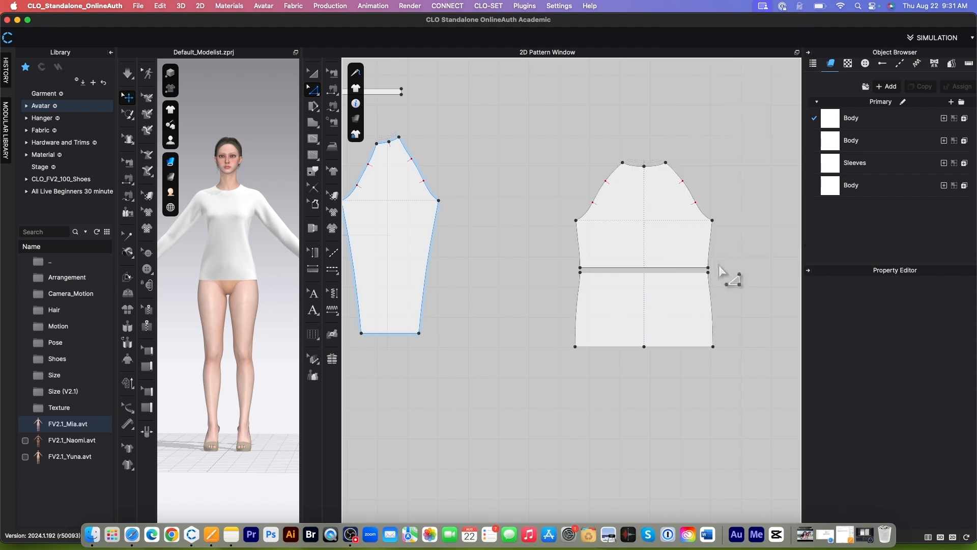
- Use Trace on the front body piece's waist baseline and apply Cut & Sew to split the piece there
scroll(725, 276, down, 3)
scroll(460, 280, up, 8)
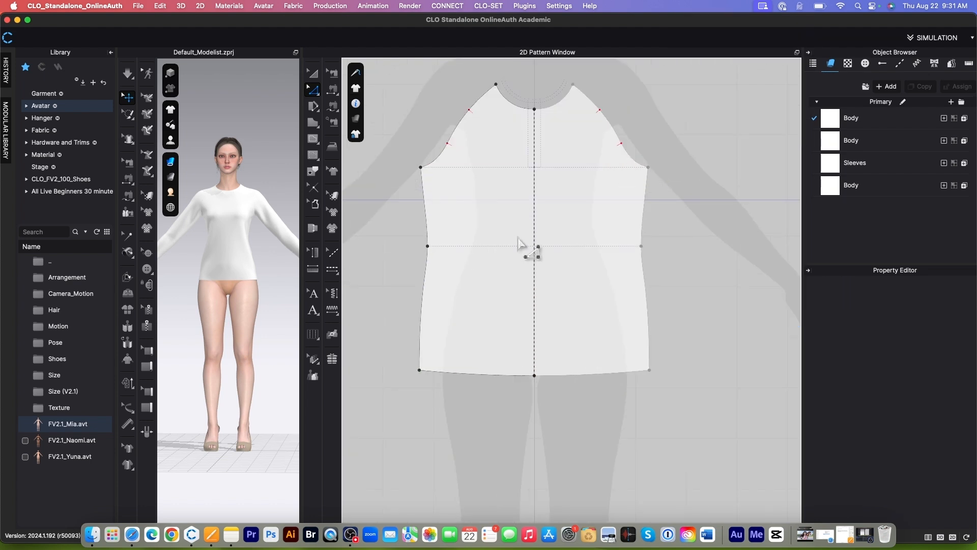
click(314, 173)
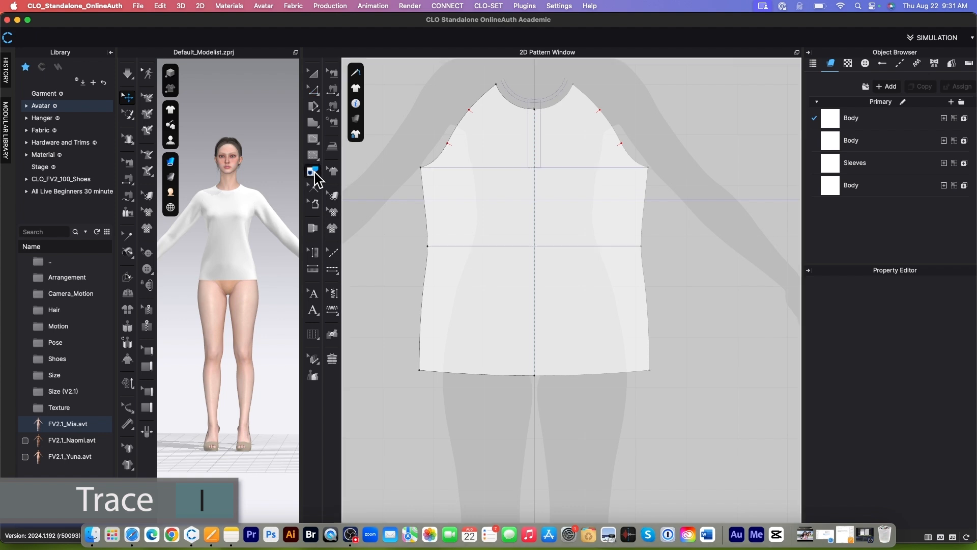
click(521, 248)
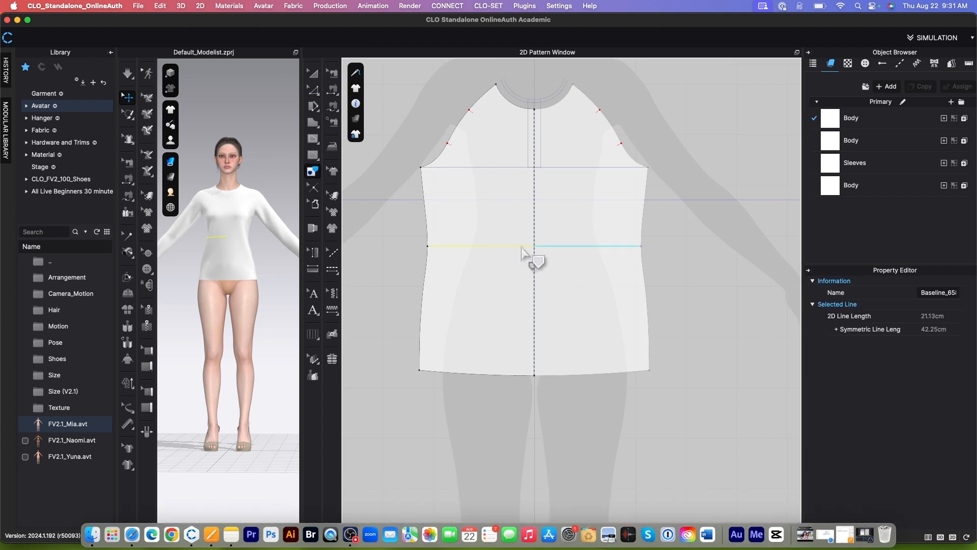
right_click(551, 292)
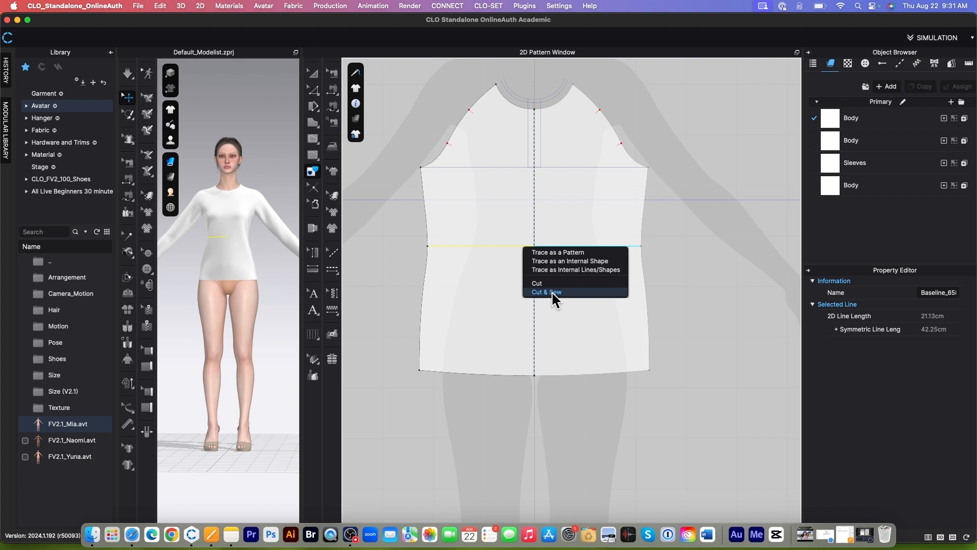
click(552, 292)
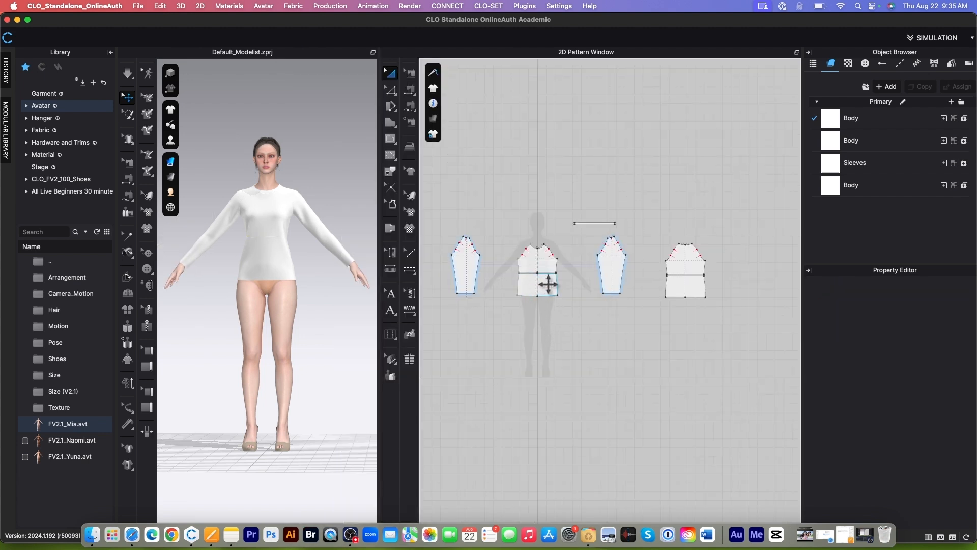
- Move the side line of the lower front panel 25 cm straight outward with Edit Pattern
scroll(536, 286, up, 5)
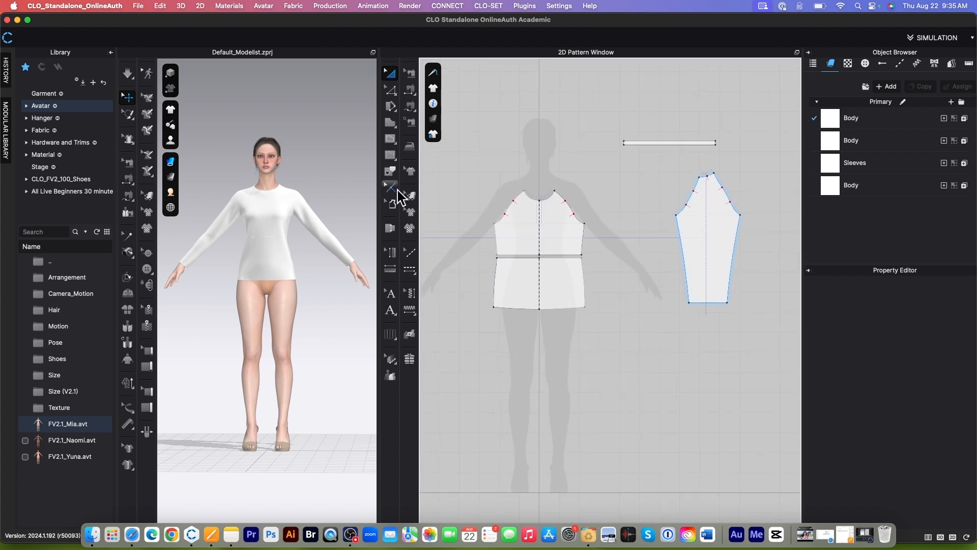
click(392, 93)
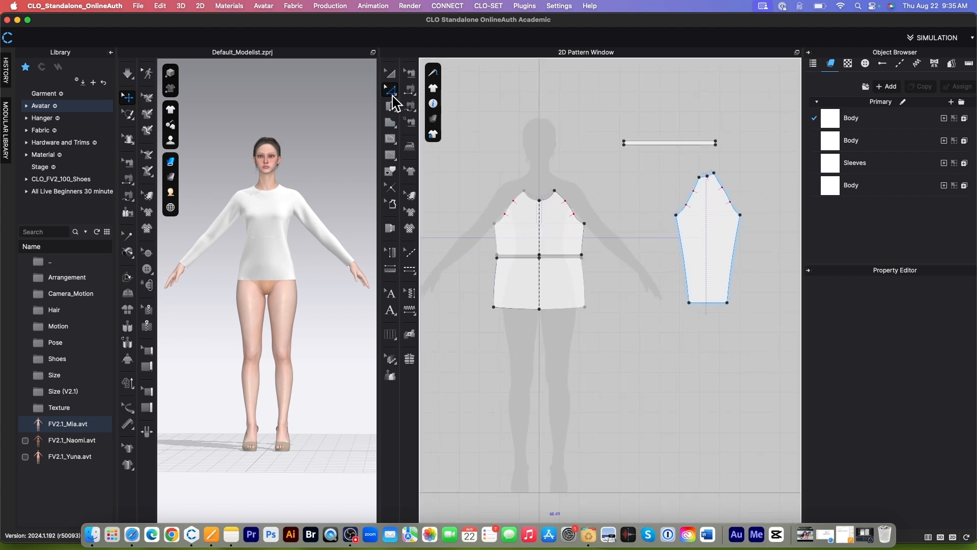
click(583, 279)
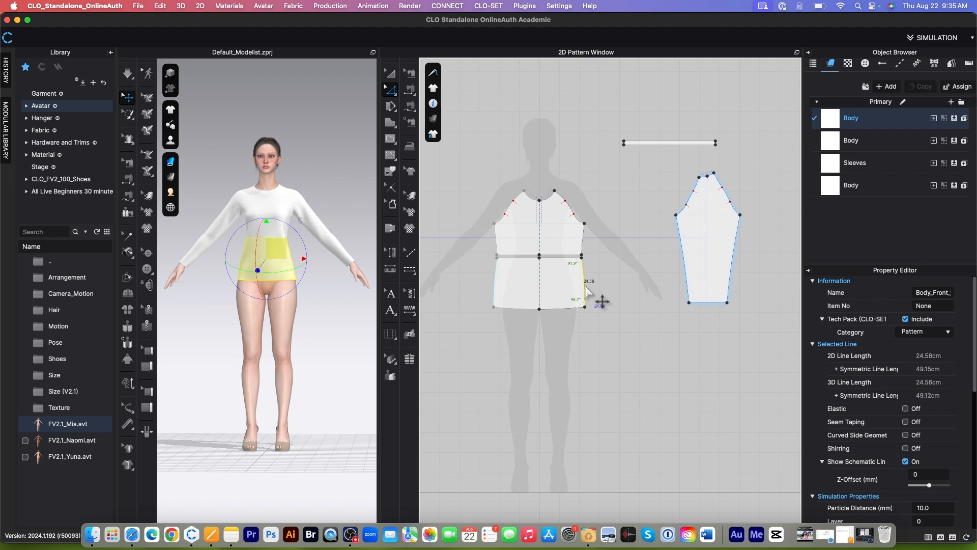
drag(586, 289, 620, 289)
right_click(622, 290)
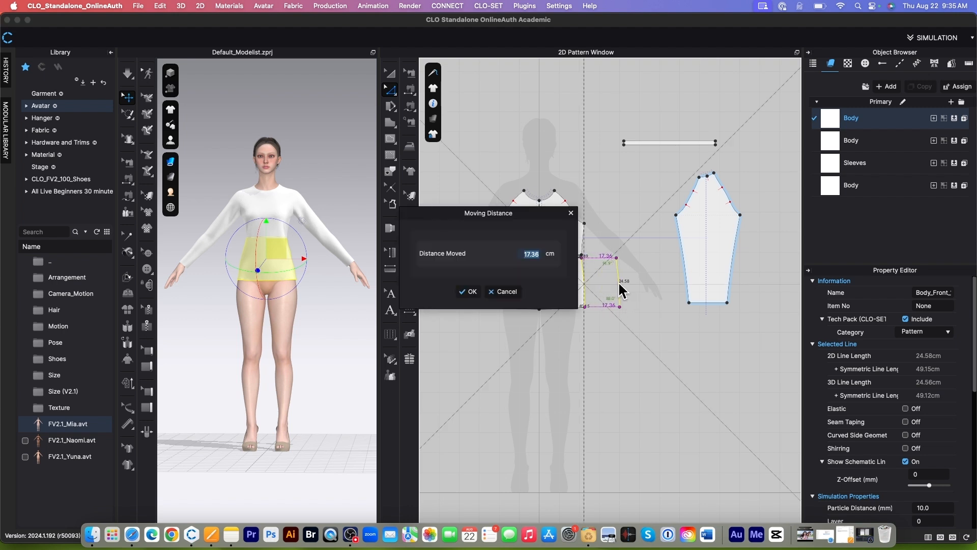
text(25)
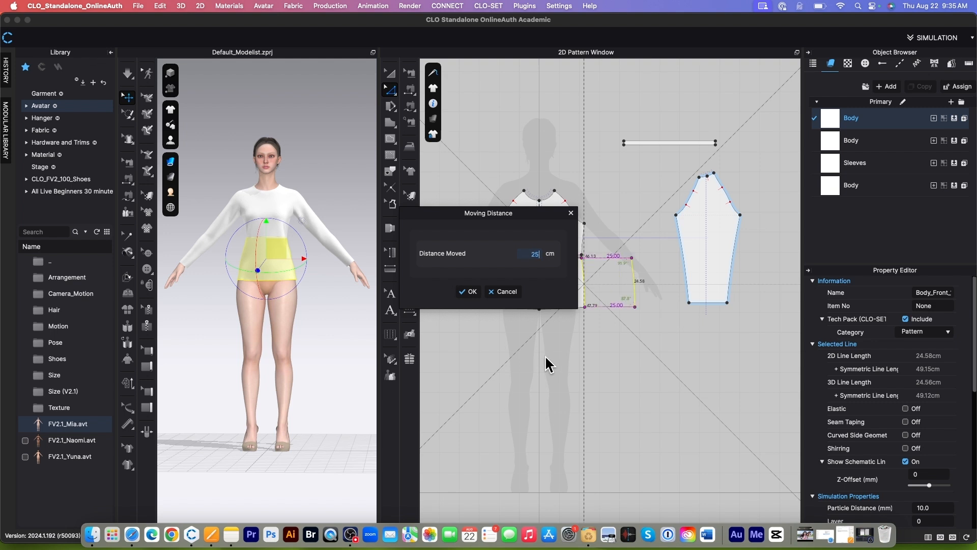
click(469, 291)
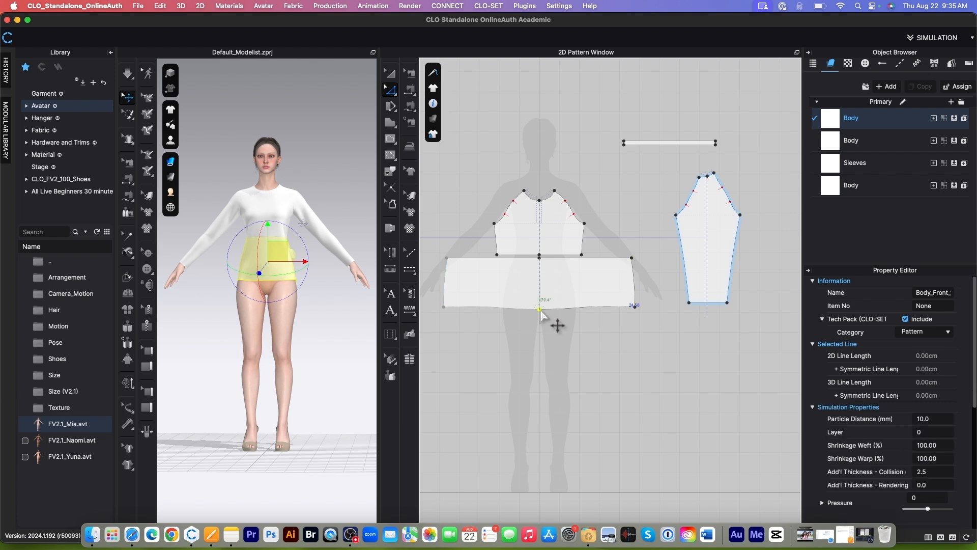
- Move the hem line of the lower front panel 30 cm straight down to lengthen the skirt
click(545, 333)
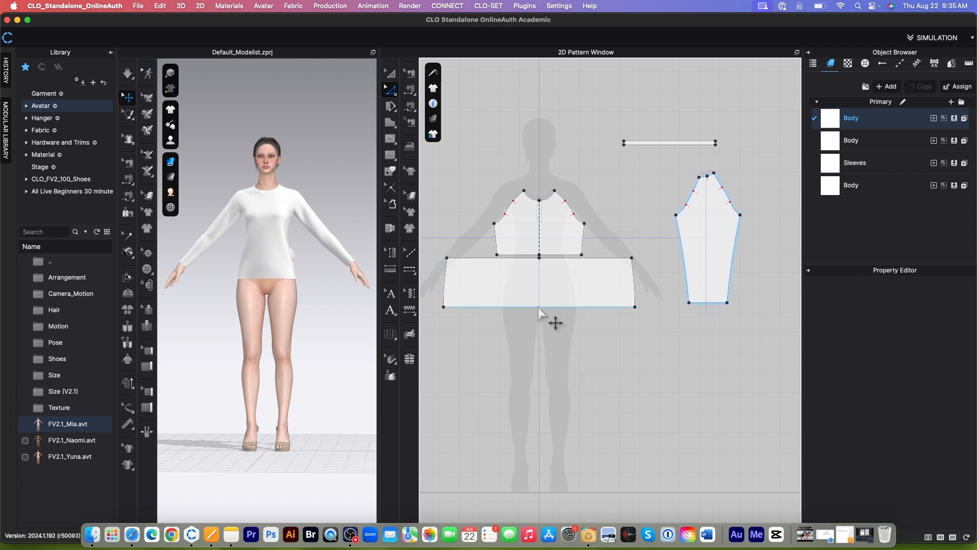
click(539, 307)
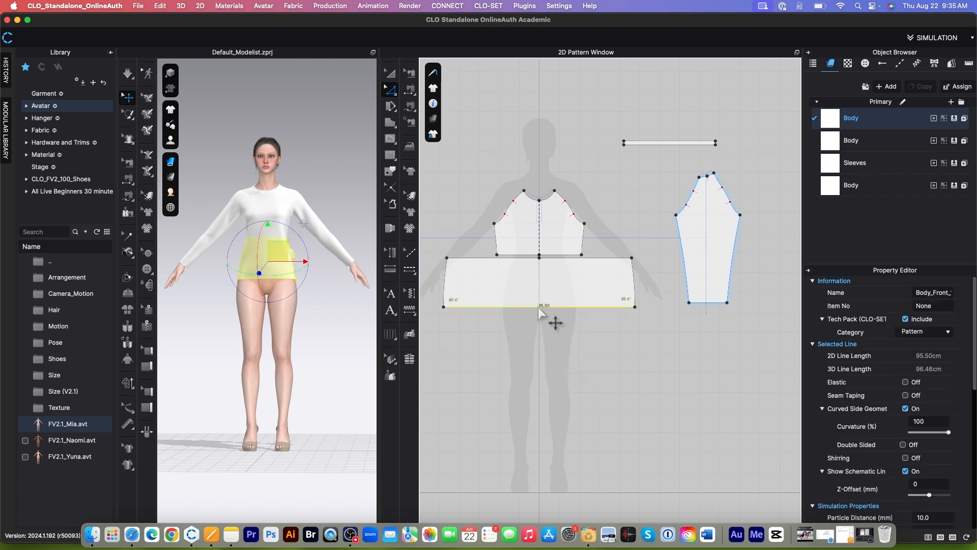
drag(539, 310, 539, 357)
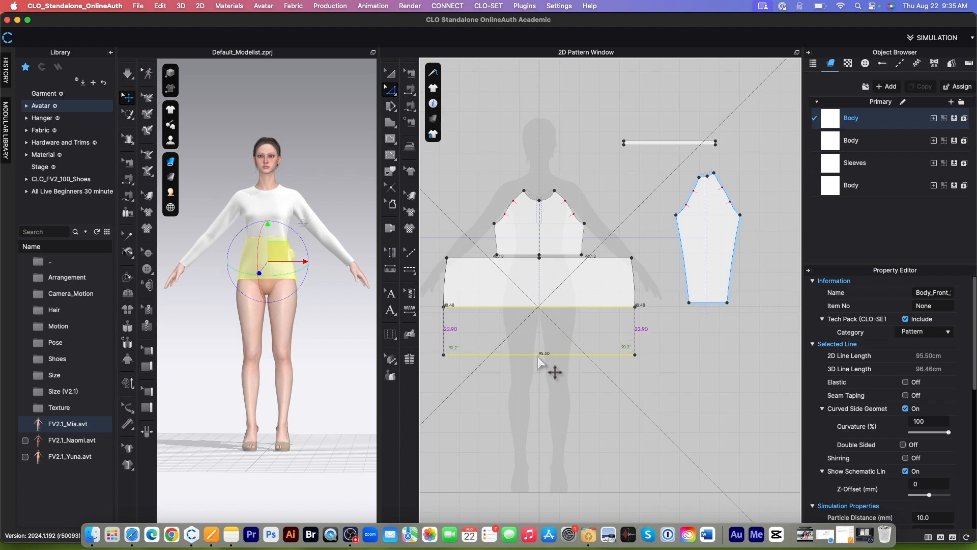
key(Return)
text(30)
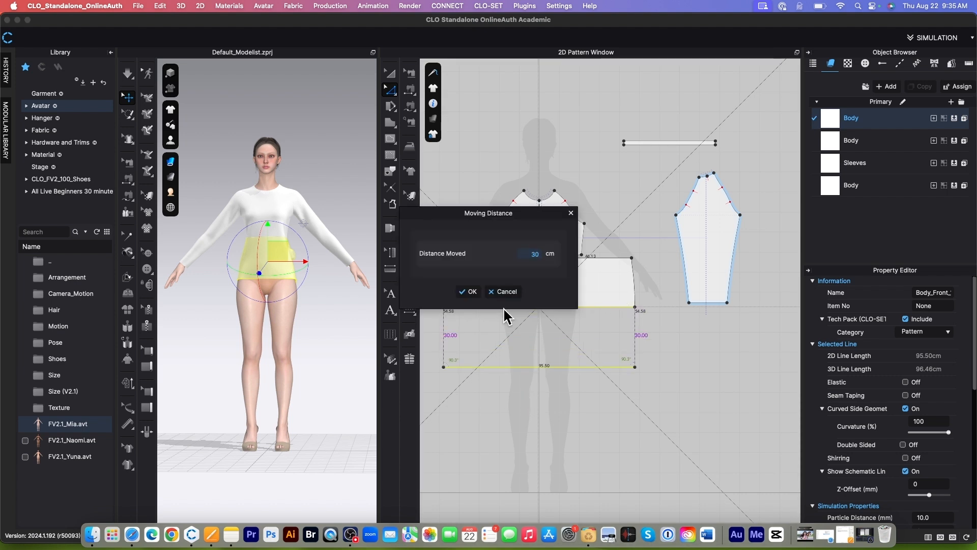
click(468, 291)
- Move one side line of the lower back panel 25 cm straight outward with Edit Pattern
scroll(490, 305, down, 5)
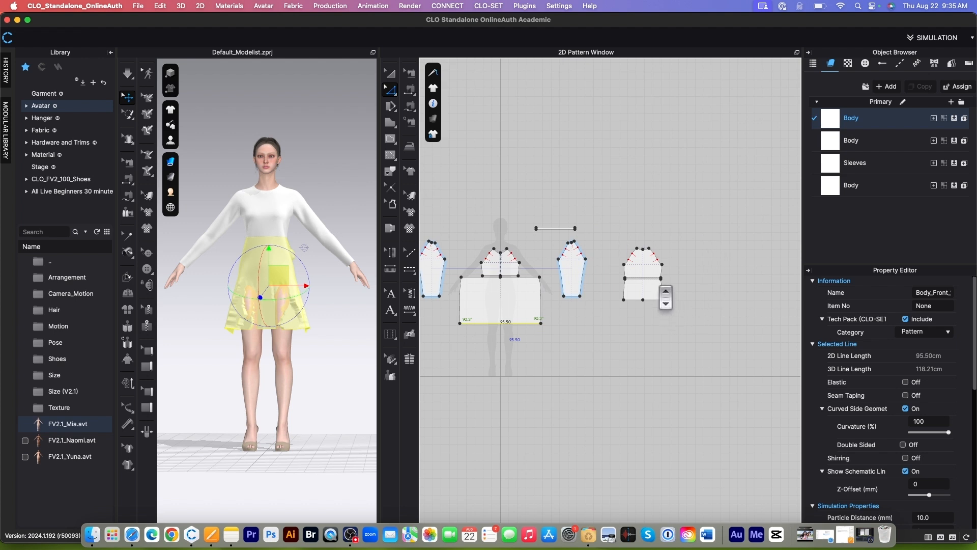
scroll(659, 292, up, 7)
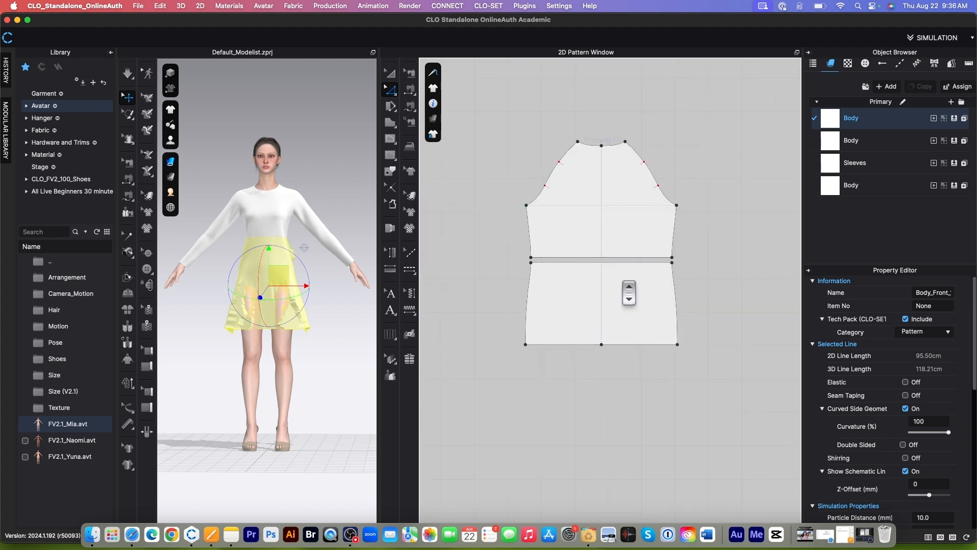
click(538, 348)
click(390, 91)
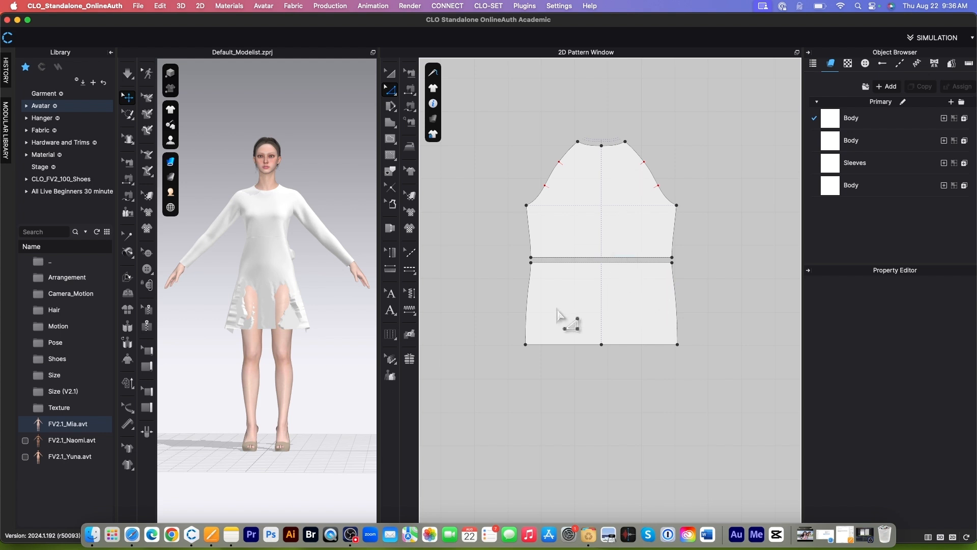
click(678, 305)
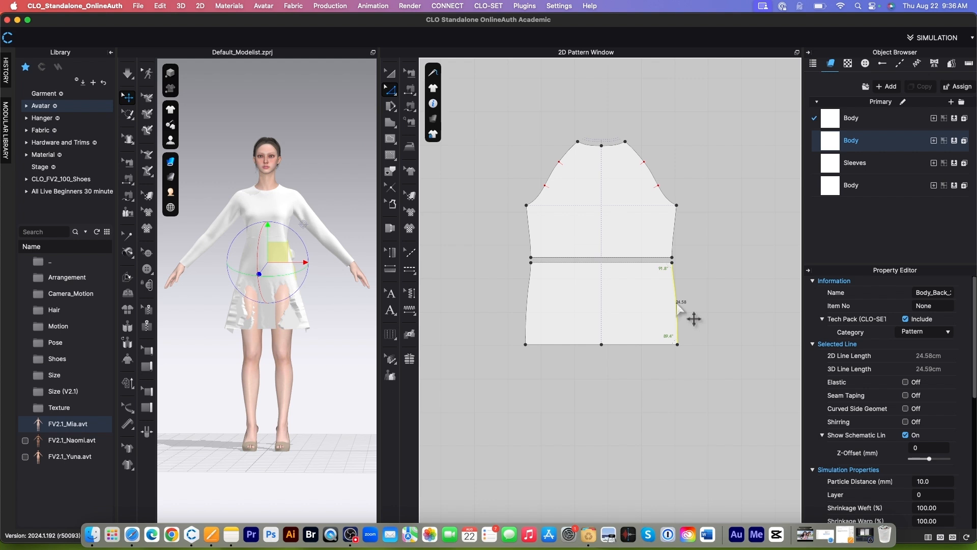
drag(678, 308, 722, 308)
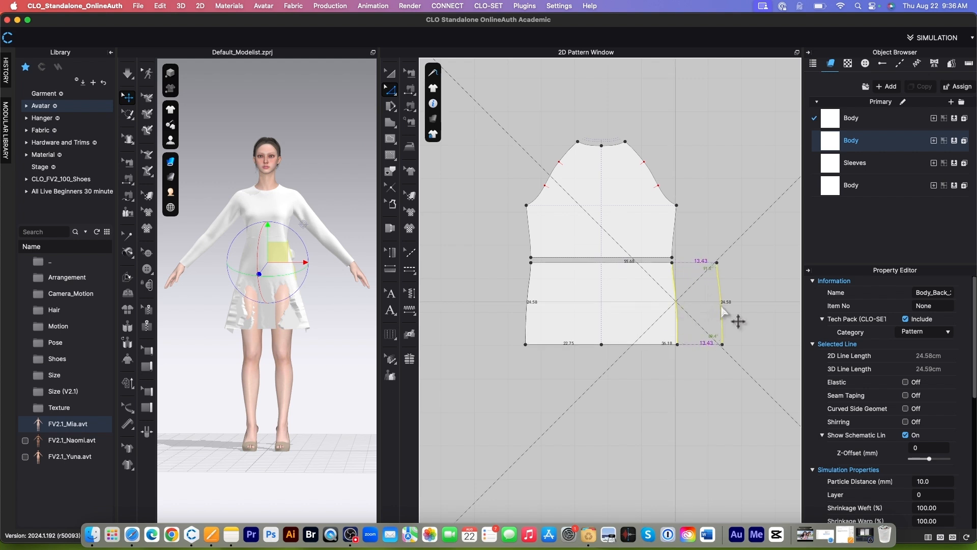
right_click(722, 308)
text(25)
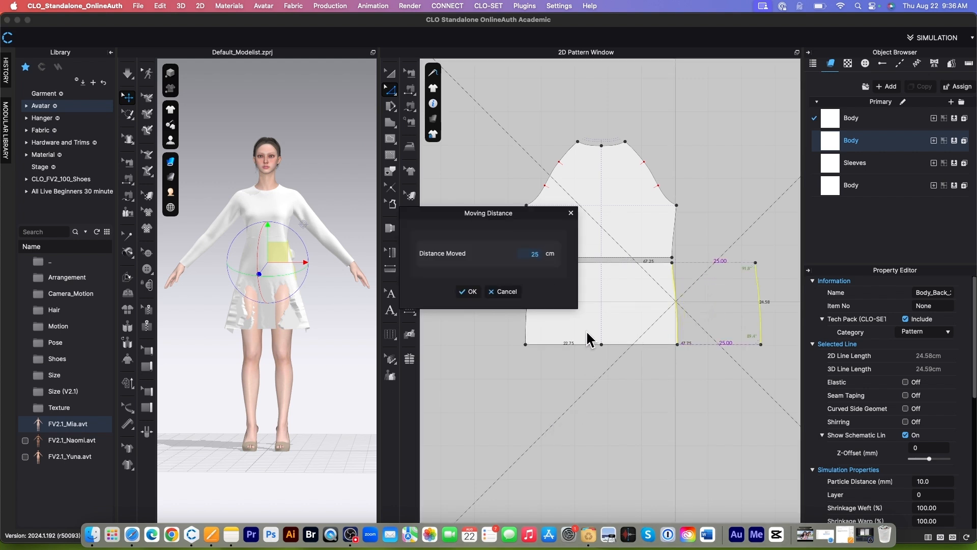
click(469, 291)
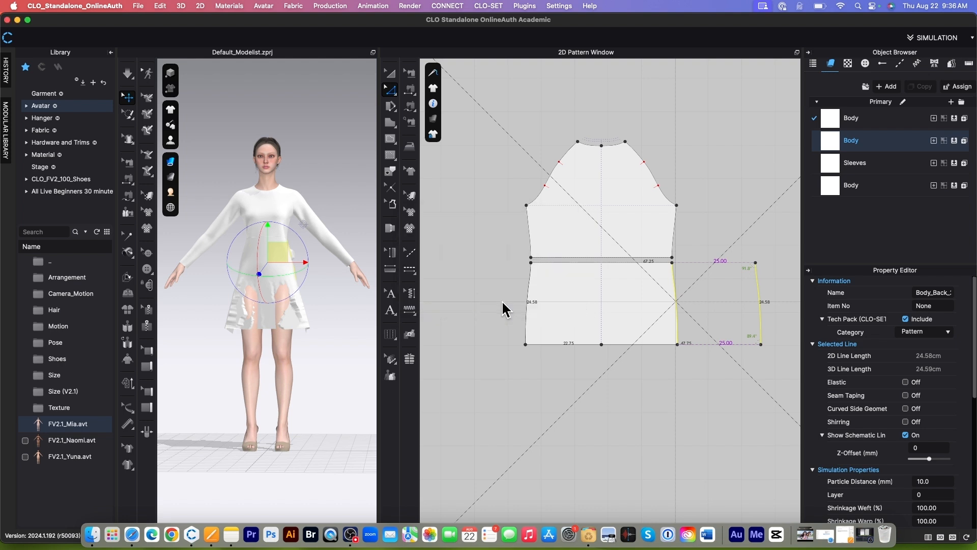
- Move the opposite side line of the lower back panel straight outward by the same 25 cm
click(527, 305)
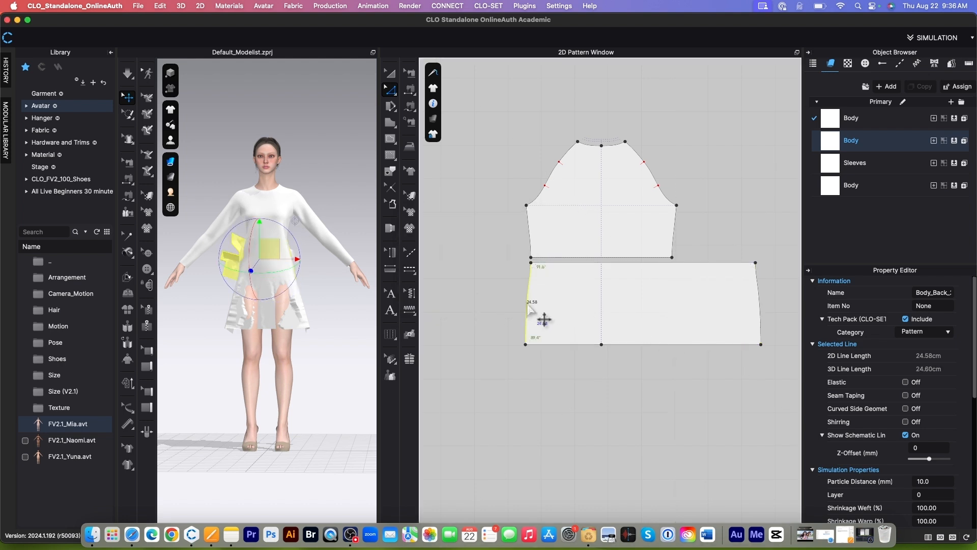
click(514, 304)
drag(528, 304, 469, 304)
right_click(470, 304)
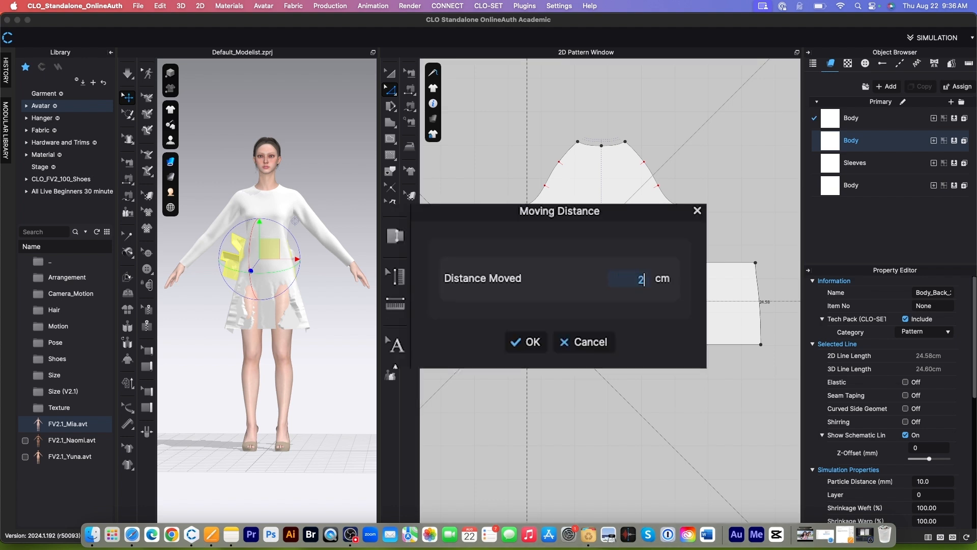
click(527, 344)
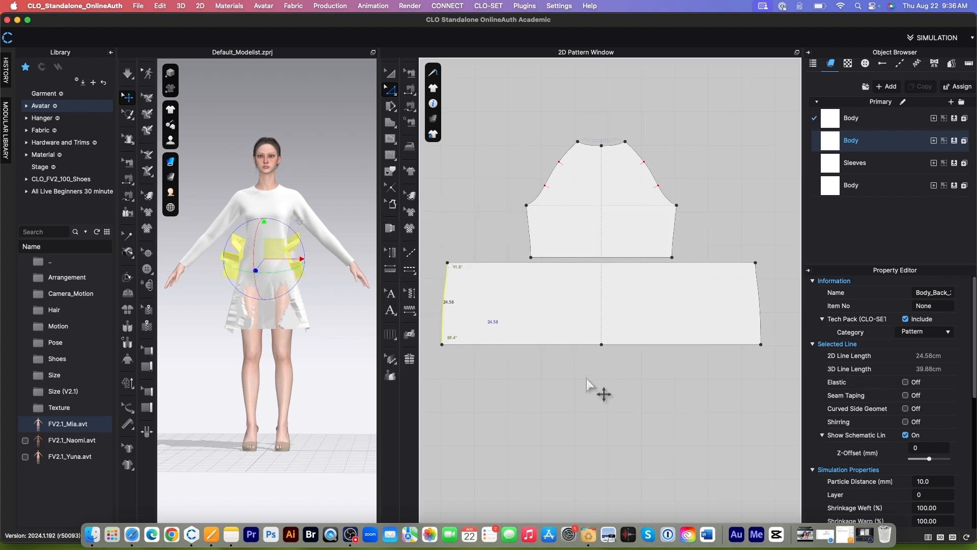
- Move the hem line of the lower back panel 30 cm straight down to match the front
scroll(600, 386, down, 3)
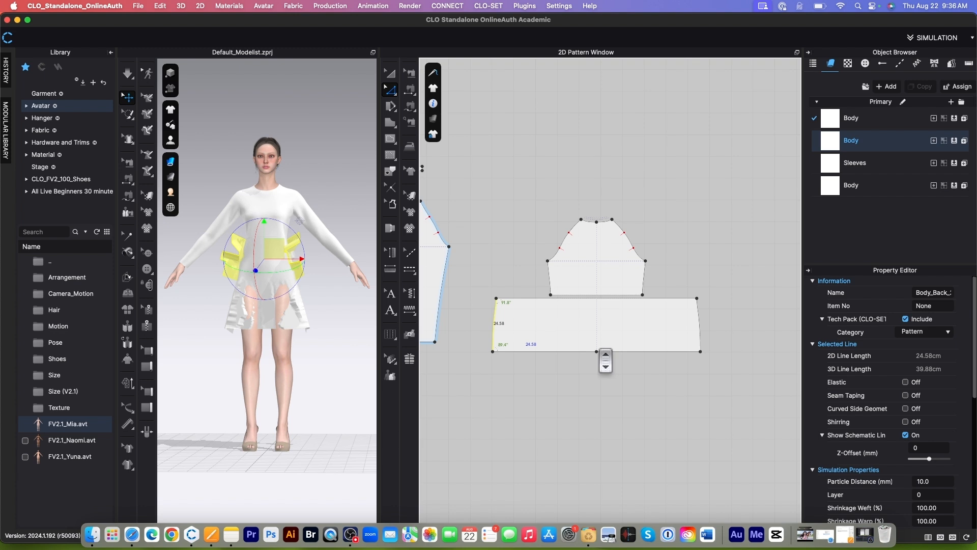
click(577, 391)
drag(581, 343, 618, 366)
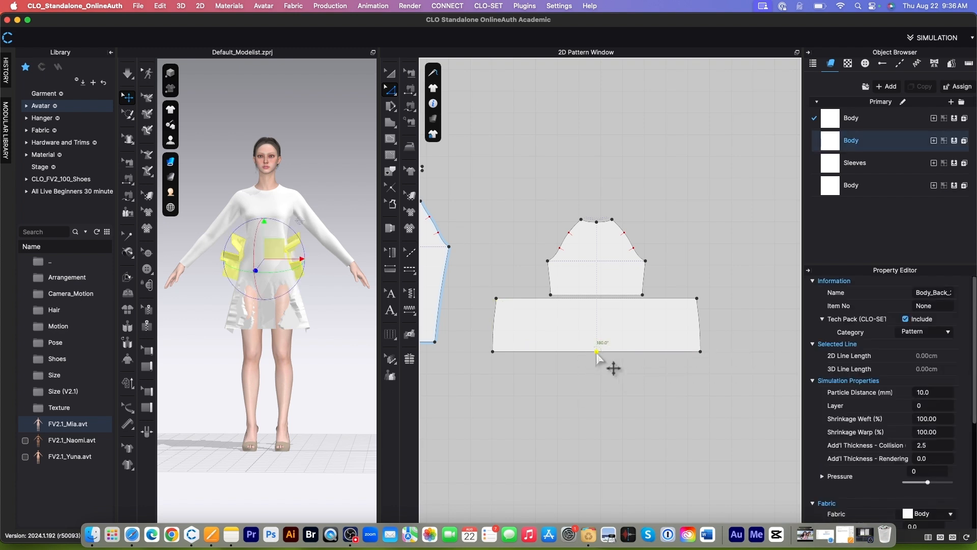
click(599, 356)
drag(599, 358, 593, 408)
right_click(593, 407)
text(30)
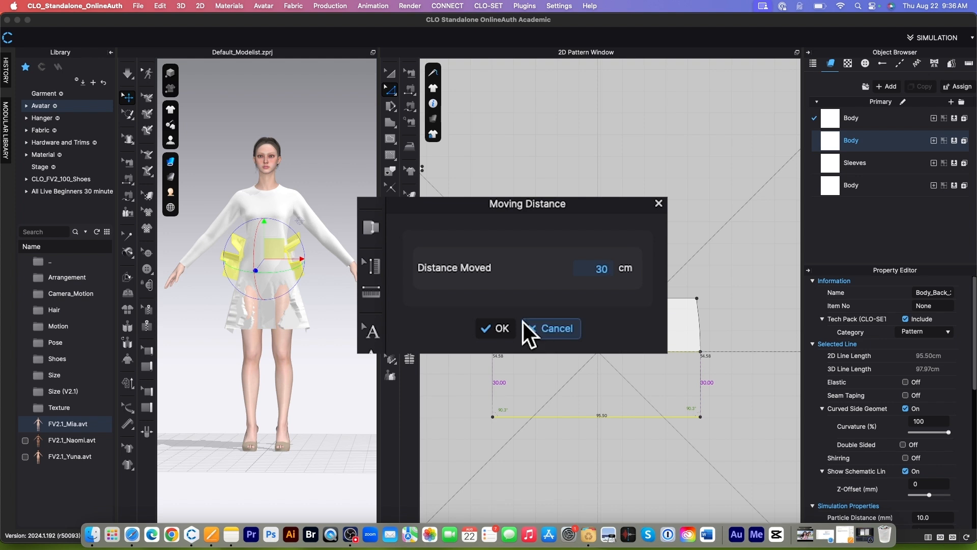
click(498, 326)
- Split the waist line of the upper front body piece into two lines, placing the split point 5 cm from the side seam
scroll(682, 238, down, 3)
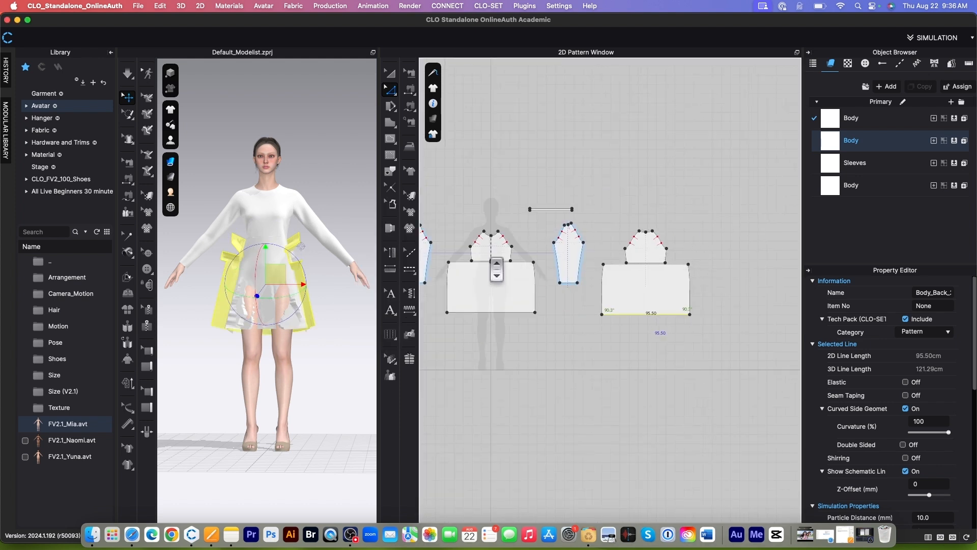
key(Escape)
scroll(475, 259, up, 3)
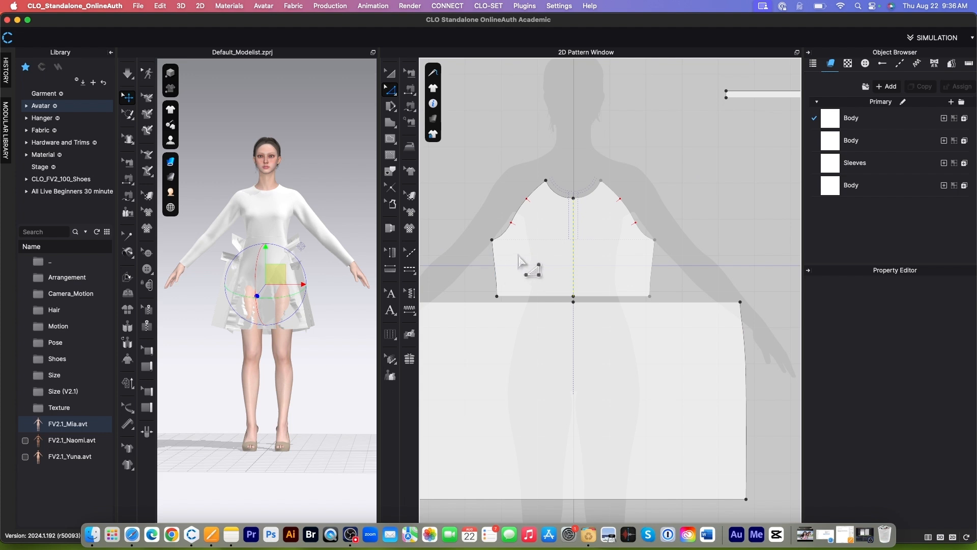
scroll(578, 291, up, 3)
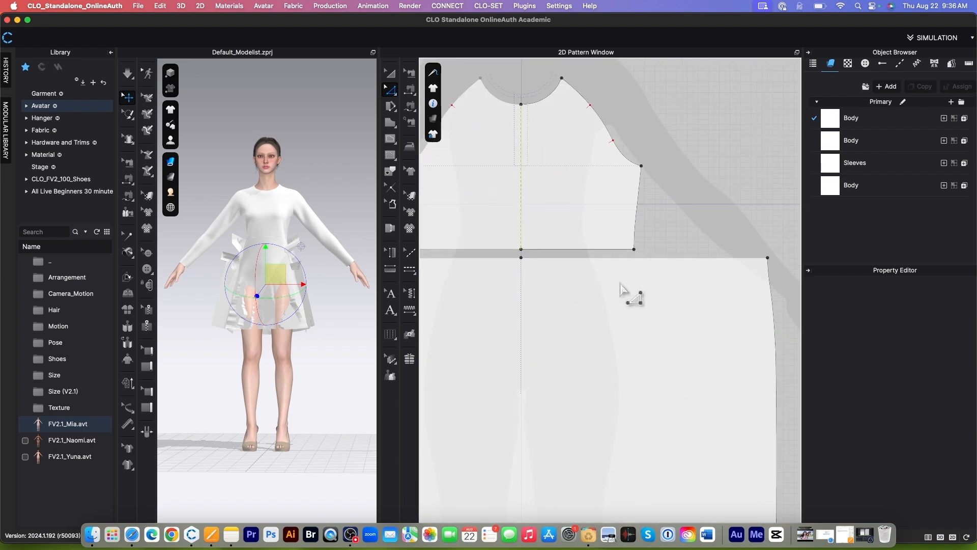
scroll(623, 287, down, 5)
scroll(573, 280, up, 5)
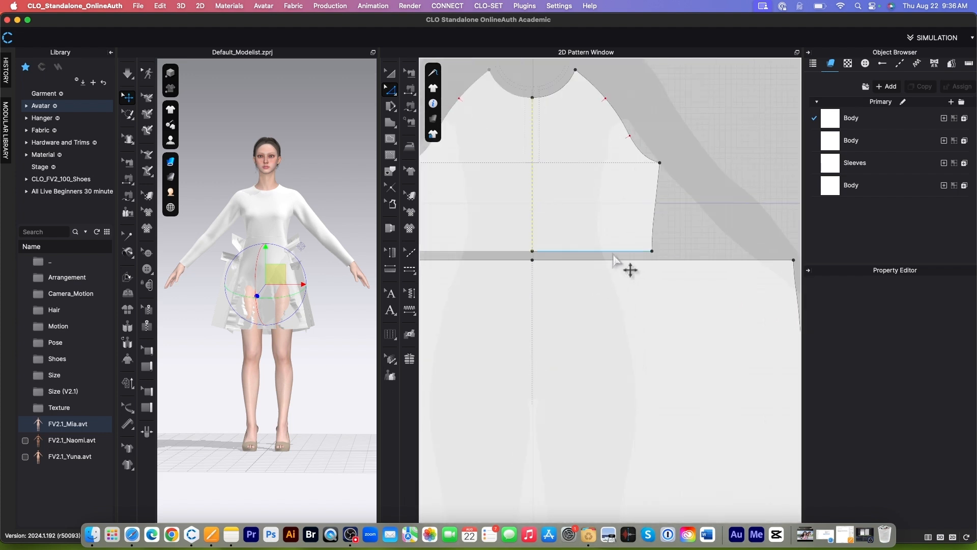
scroll(640, 257, down, 3)
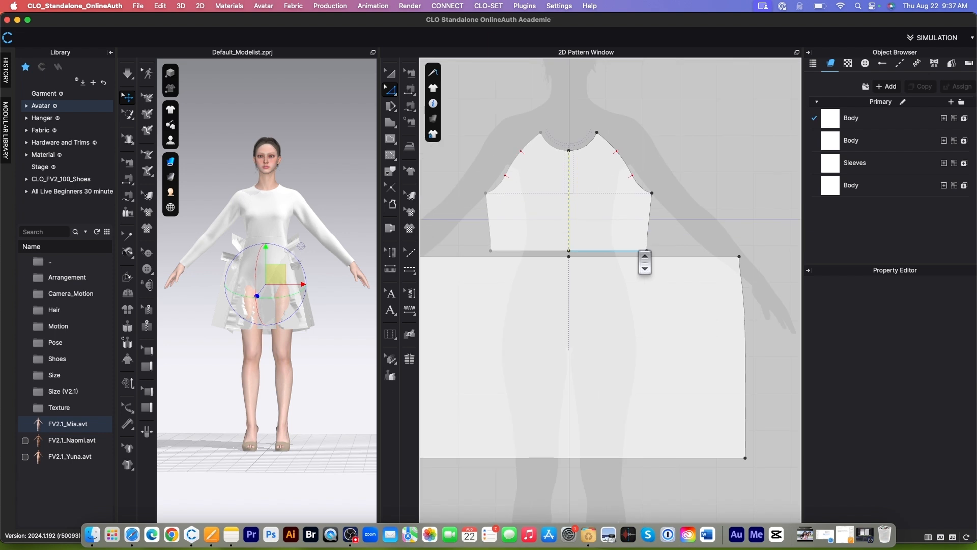
scroll(643, 262, up, 3)
scroll(636, 262, down, 3)
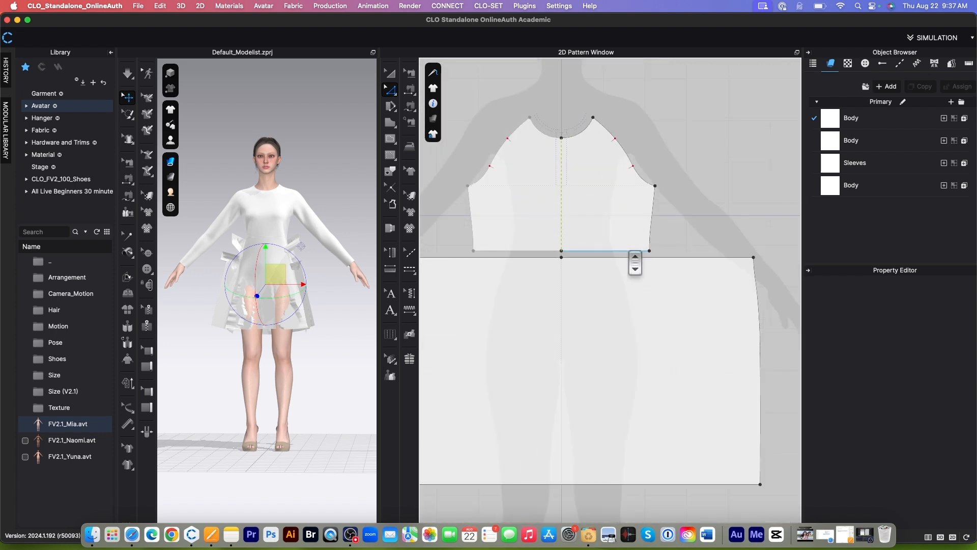
scroll(636, 263, up, 4)
scroll(644, 265, down, 2)
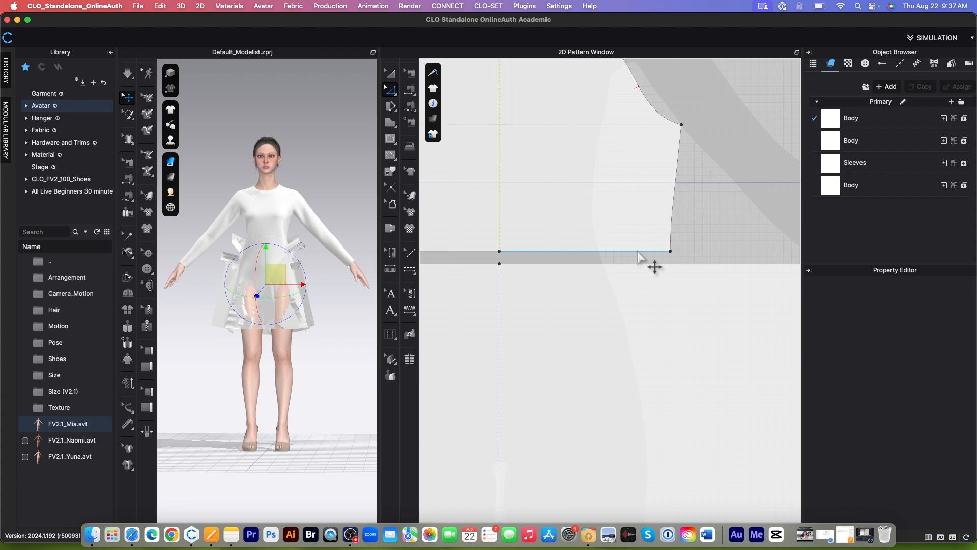
scroll(641, 257, down, 3)
scroll(645, 262, up, 4)
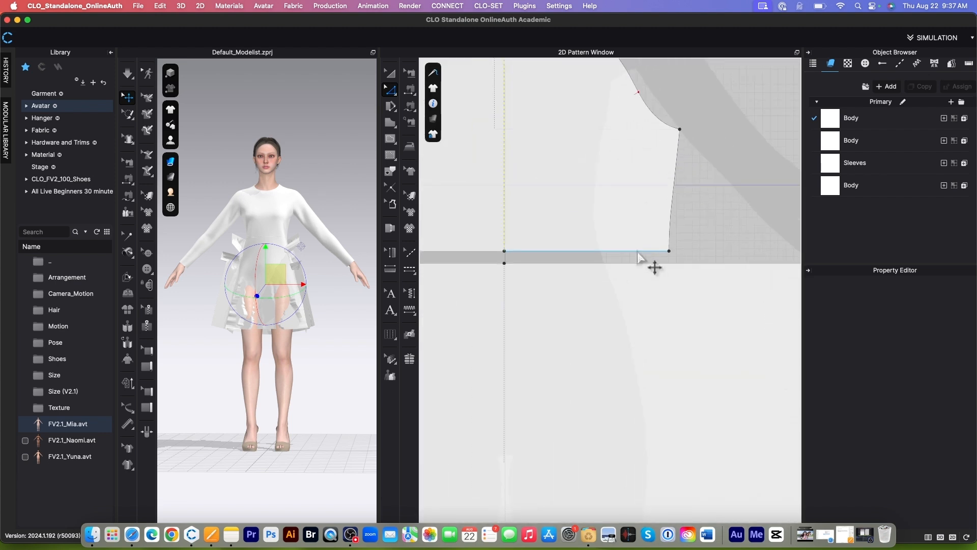
right_click(639, 257)
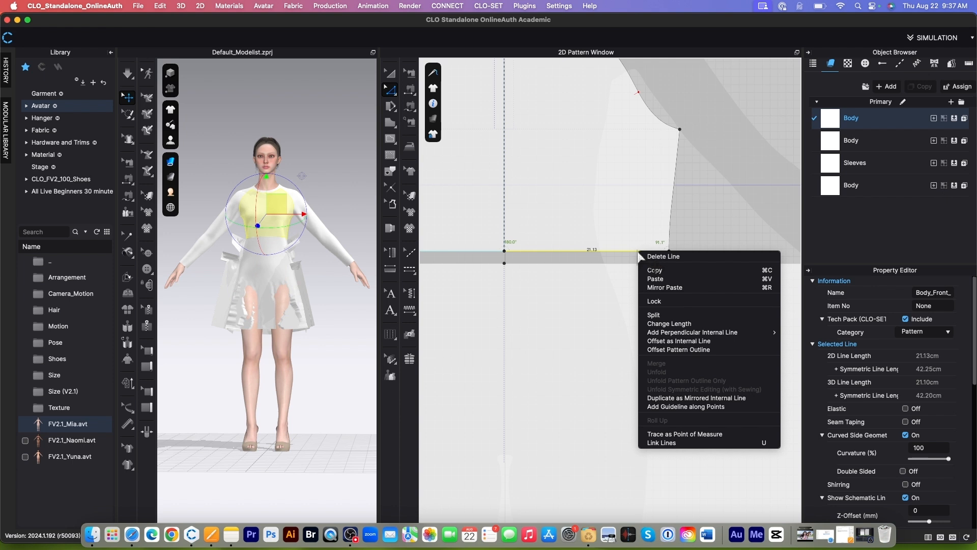
click(705, 315)
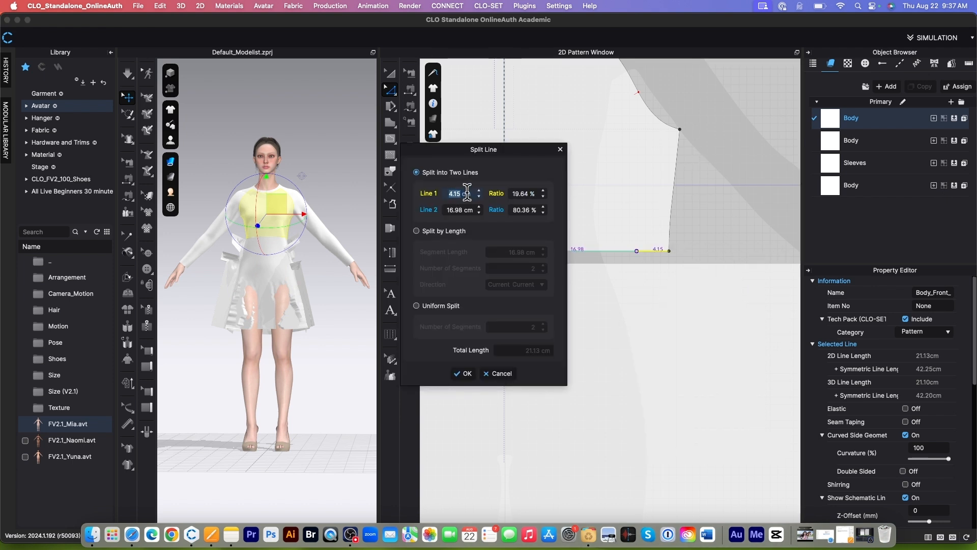
text(5)
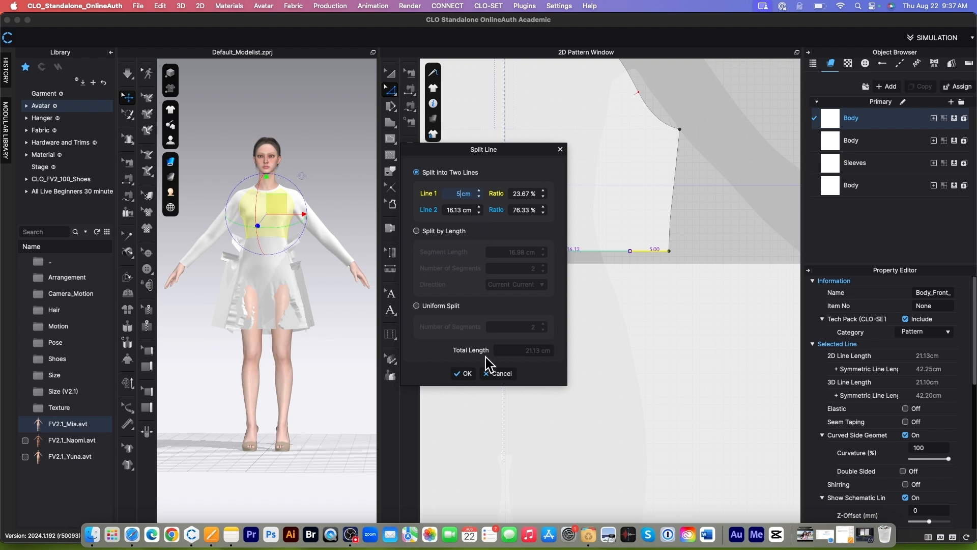
click(464, 373)
scroll(770, 227, down, 3)
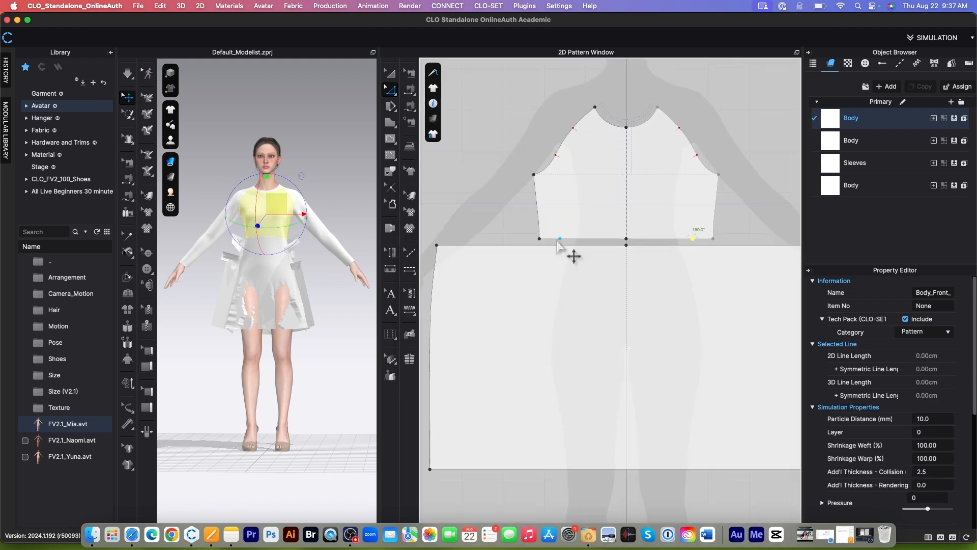
scroll(556, 244, up, 3)
scroll(551, 248, down, 2)
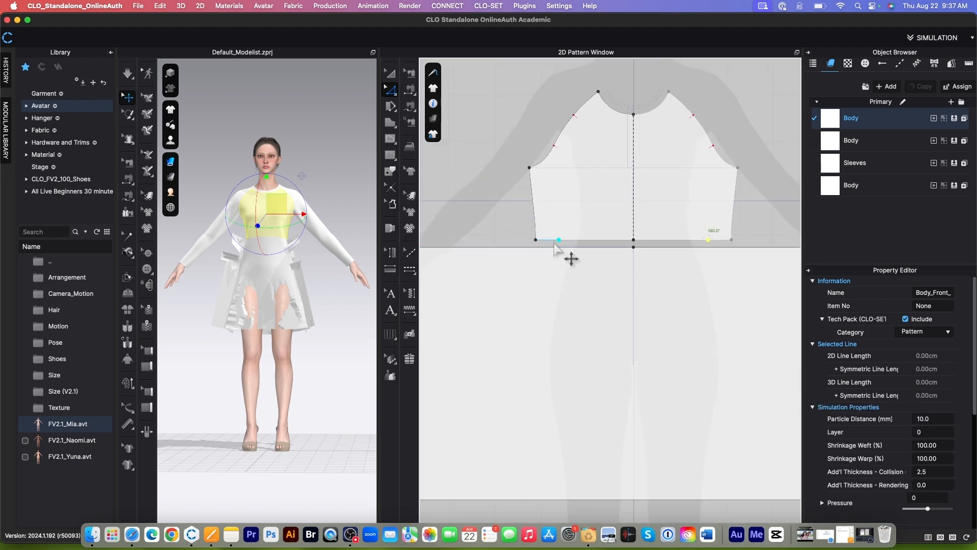
scroll(553, 244, up, 3)
scroll(554, 246, down, 2)
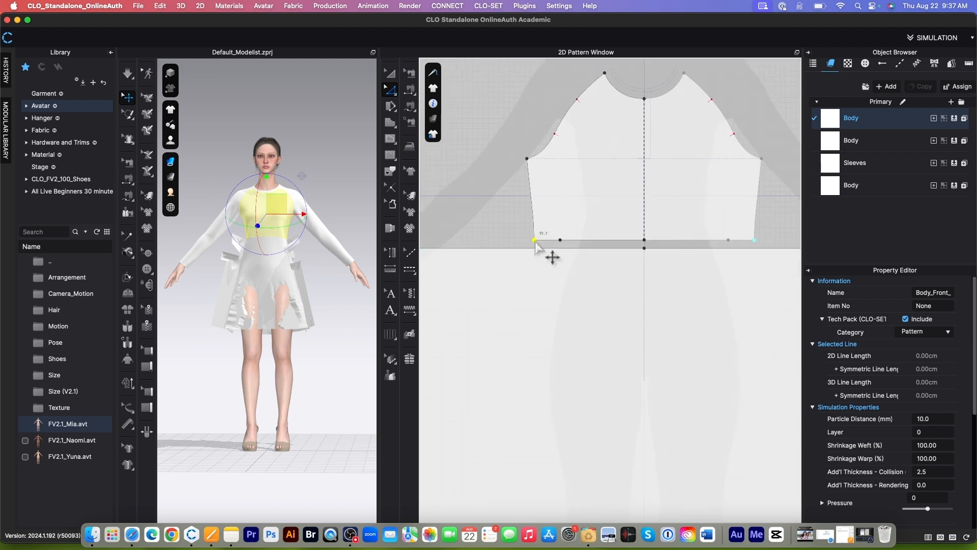
- Split the waist line of the upper back body piece into two lines, with the first line 5 cm from the side seam
scroll(554, 254, down, 6)
scroll(692, 280, up, 4)
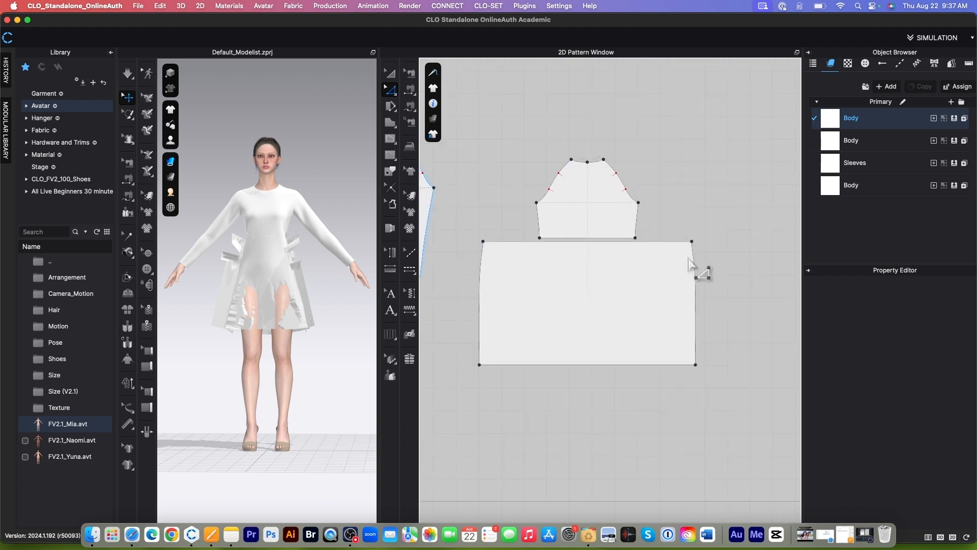
scroll(655, 244, up, 3)
scroll(698, 266, down, 2)
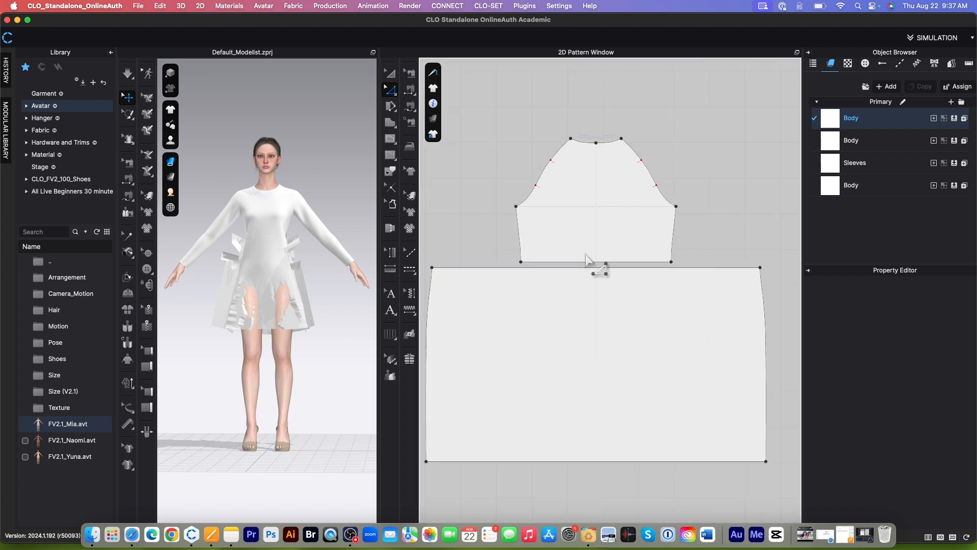
scroll(590, 259, up, 3)
scroll(610, 229, down, 2)
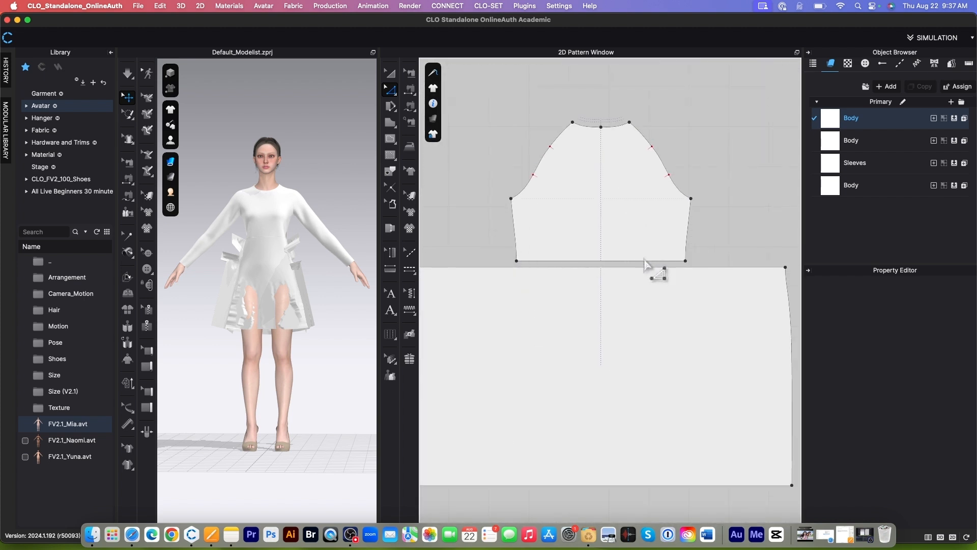
scroll(644, 261, up, 3)
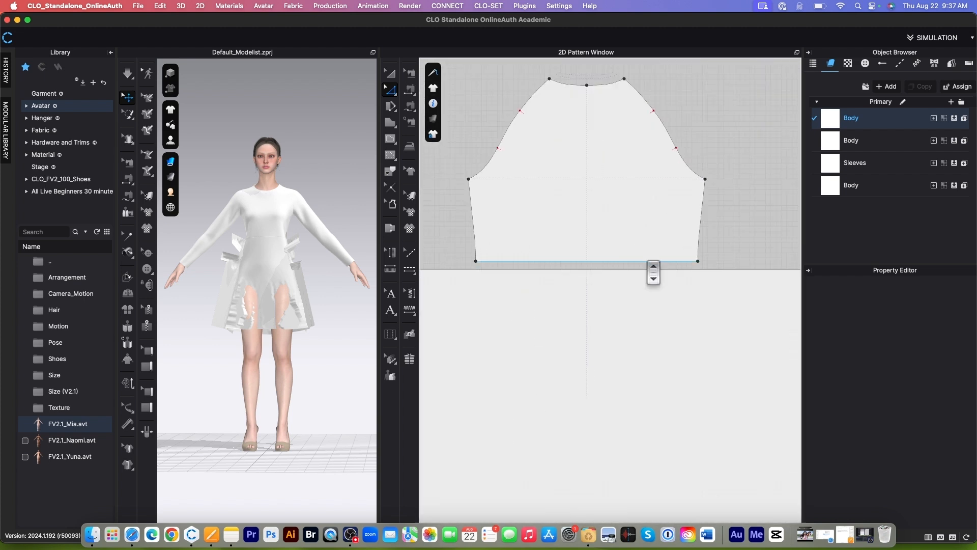
scroll(687, 262, down, 2)
click(684, 260)
right_click(684, 262)
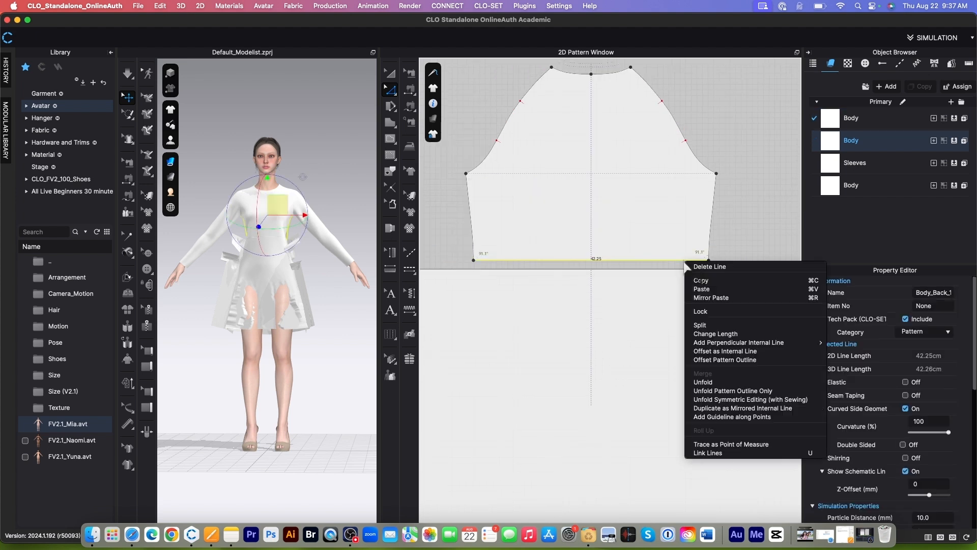
click(712, 325)
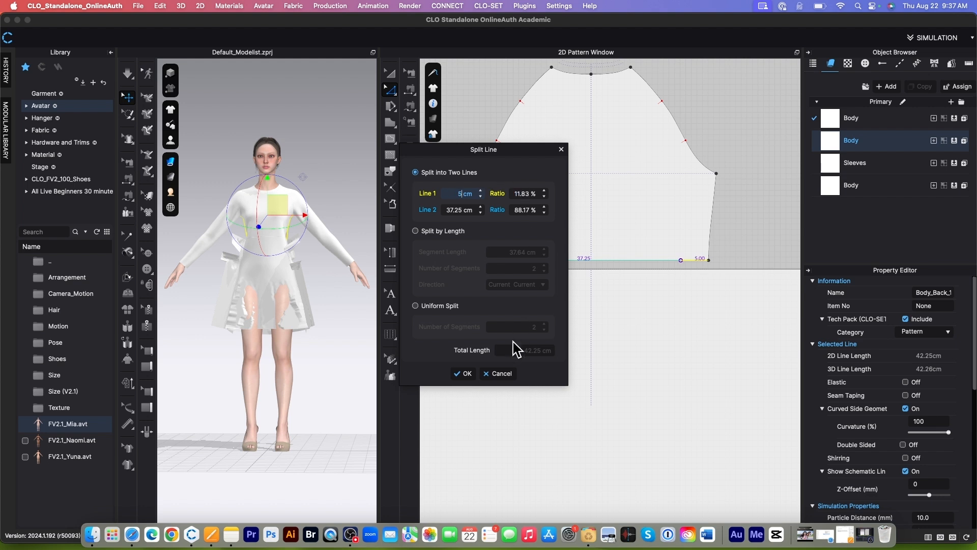
click(464, 374)
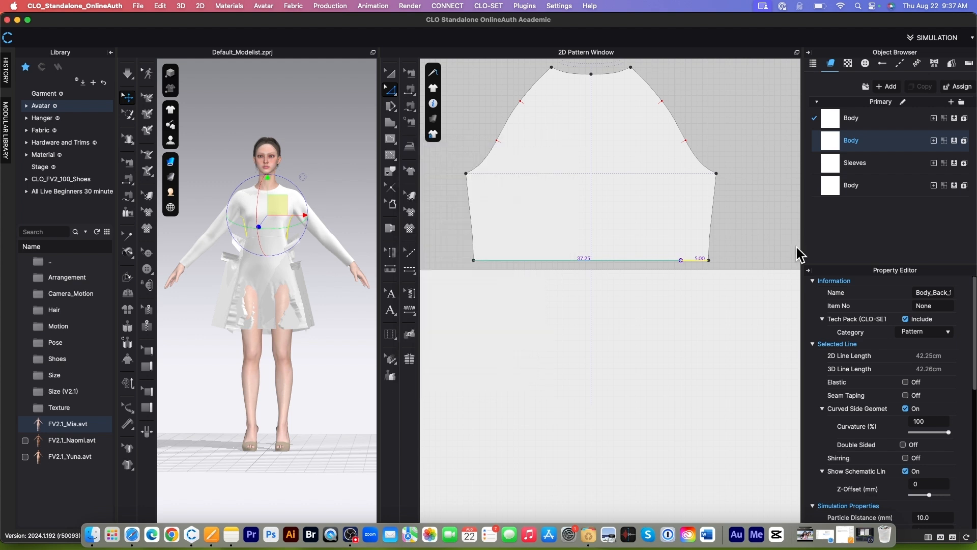
- Split the remaining waist line of the upper back piece near the opposite side seam to mirror the first split point
click(503, 260)
right_click(503, 260)
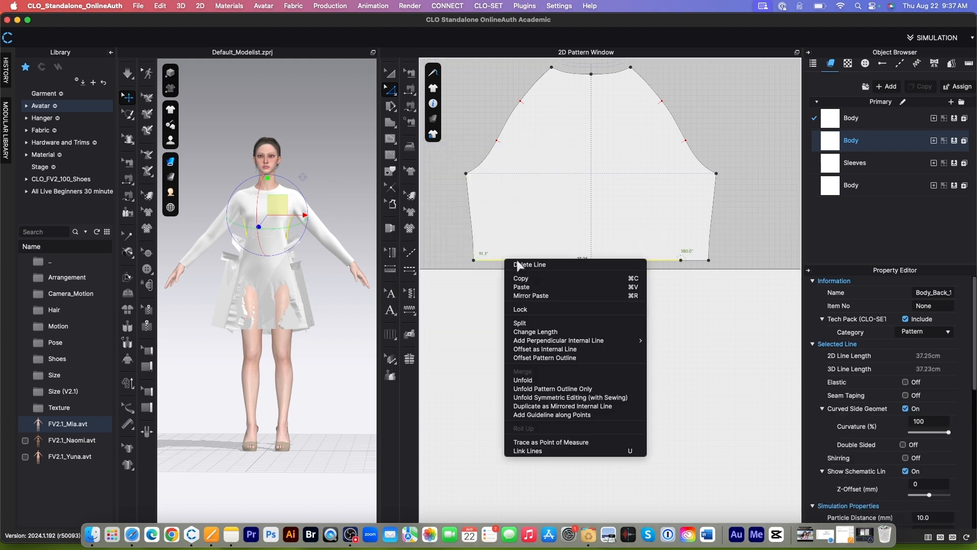
click(529, 325)
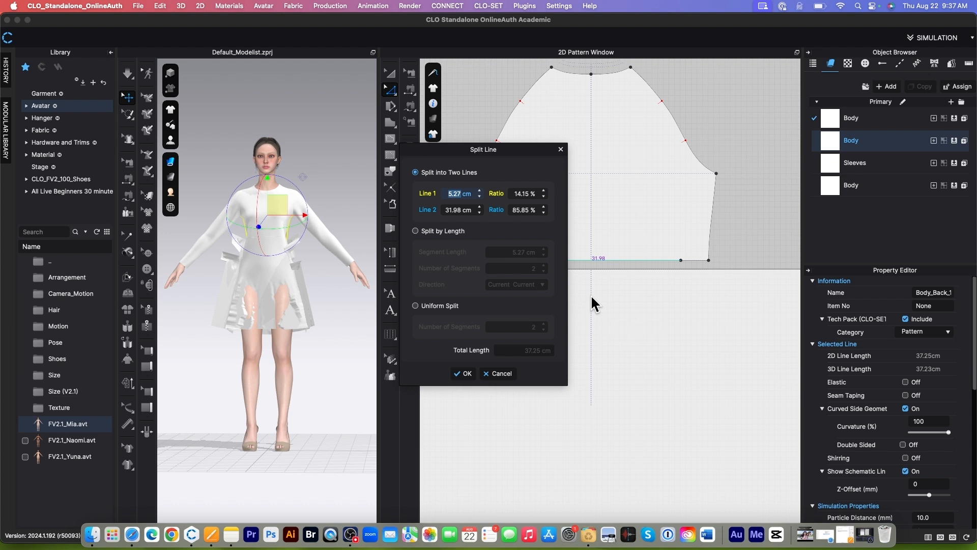
click(463, 373)
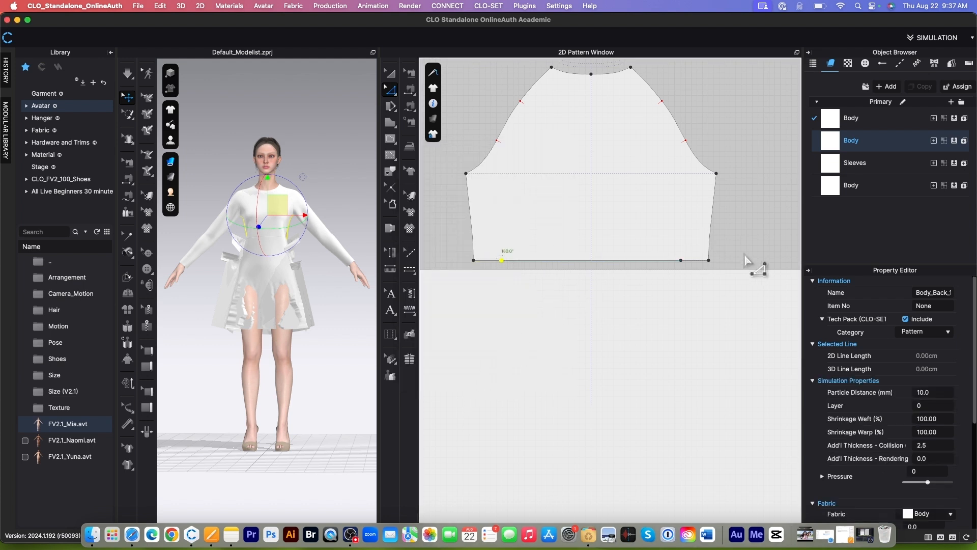
- Delete the outer waist corner points of the upper back piece so its side seams run in to the split points
click(709, 260)
key(Delete)
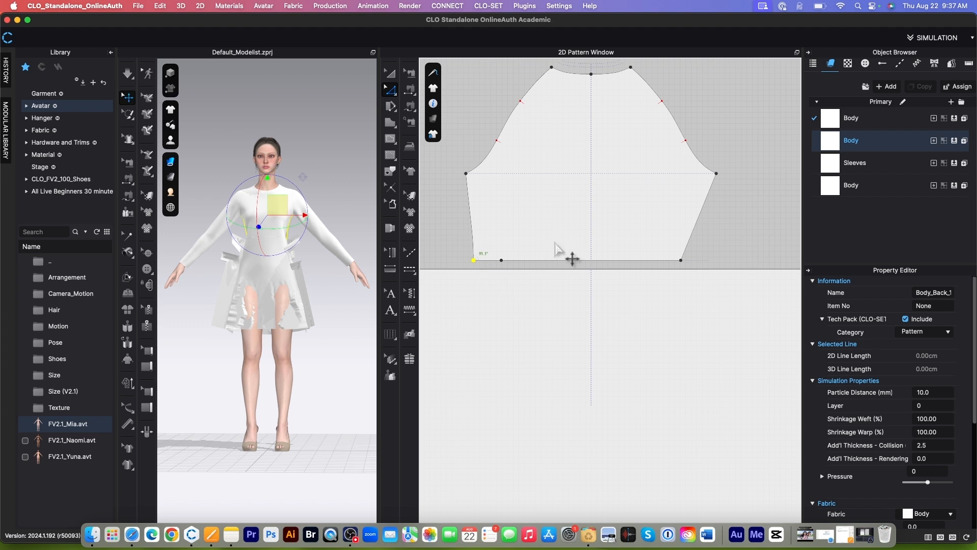
scroll(621, 219, down, 8)
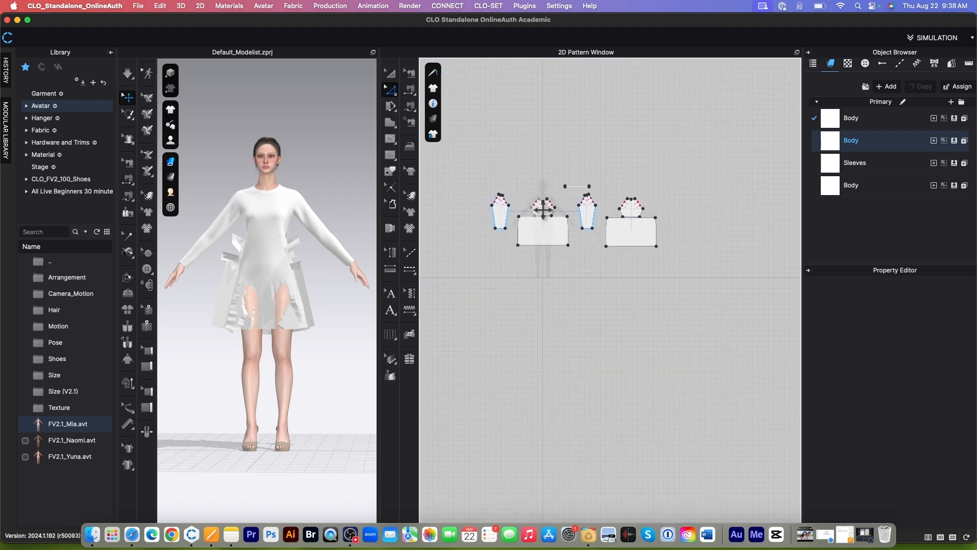
- Select all pattern pieces and apply Strengthen to them
click(390, 72)
drag(476, 174, 733, 281)
right_click(693, 281)
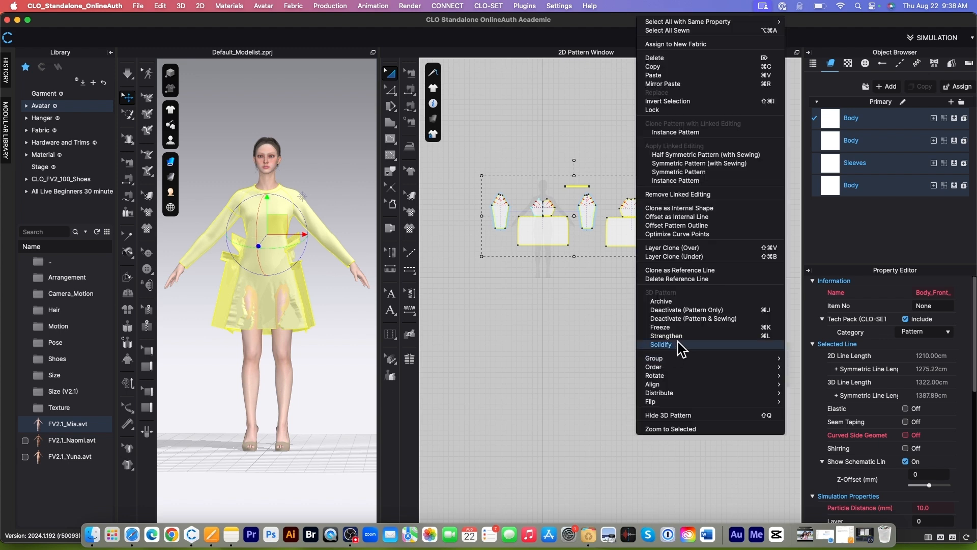
click(679, 345)
- Simulate the strengthened garment to drape it on the avatar, stop the simulation, and check the skirt from the side
click(128, 75)
scroll(313, 288, up, 3)
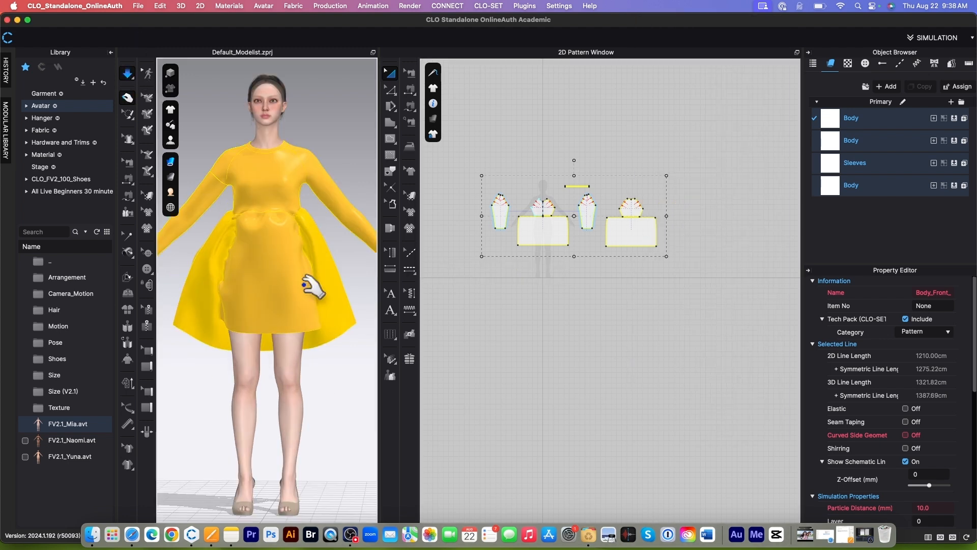
click(128, 77)
click(242, 175)
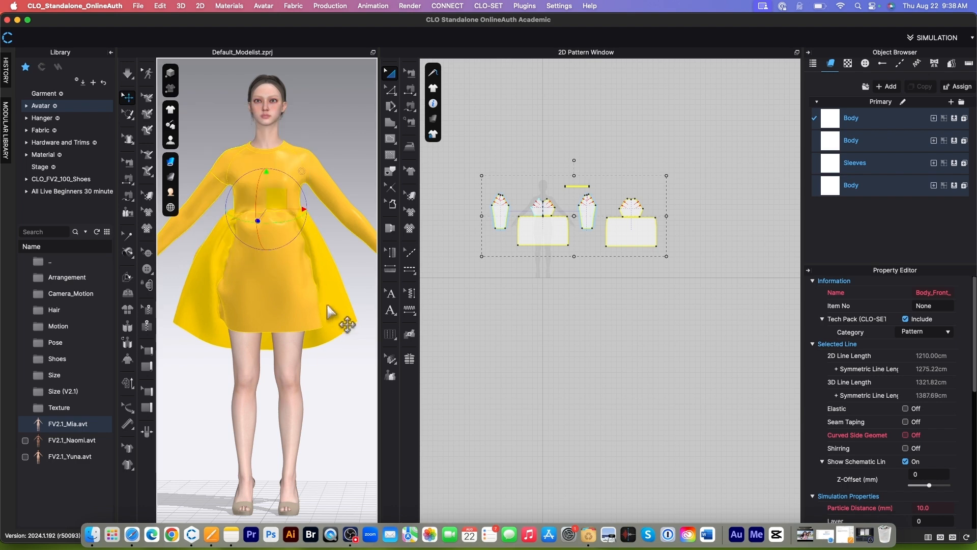
click(302, 388)
right_drag(318, 373, 369, 376)
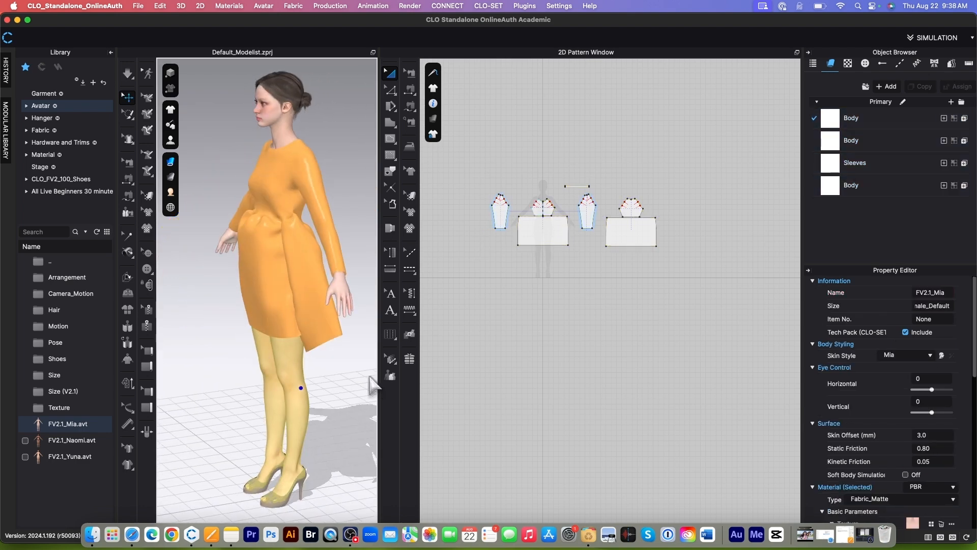
click(217, 358)
- With Edit Sewing, move the outer end of the front waist seam back to the waist corner of the upper front piece
scroll(554, 151, up, 5)
scroll(565, 168, up, 2)
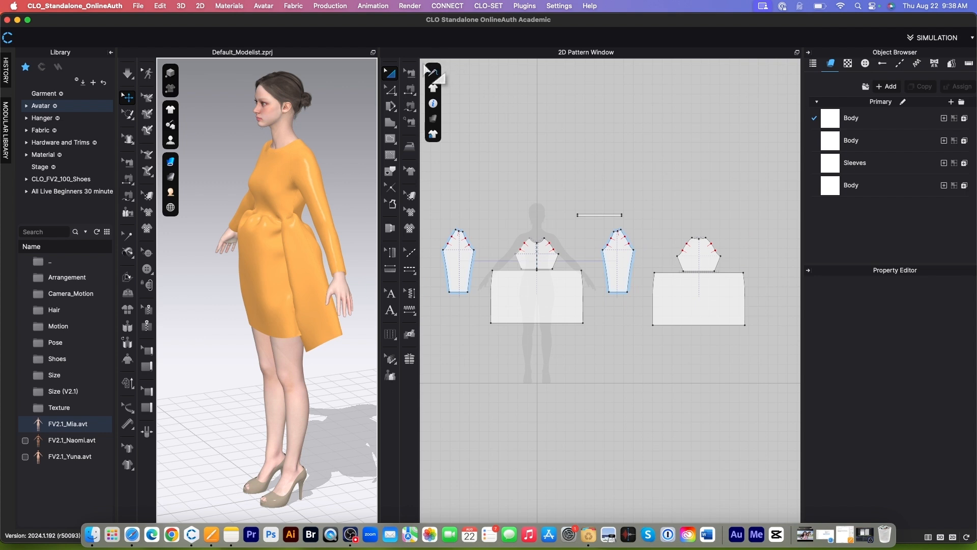
click(410, 75)
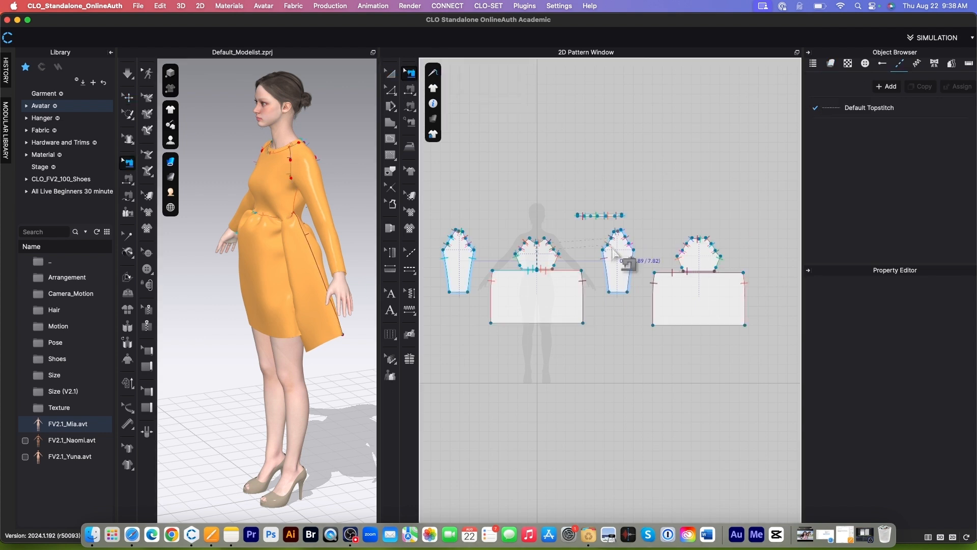
scroll(564, 291, up, 4)
click(589, 261)
scroll(547, 264, up, 3)
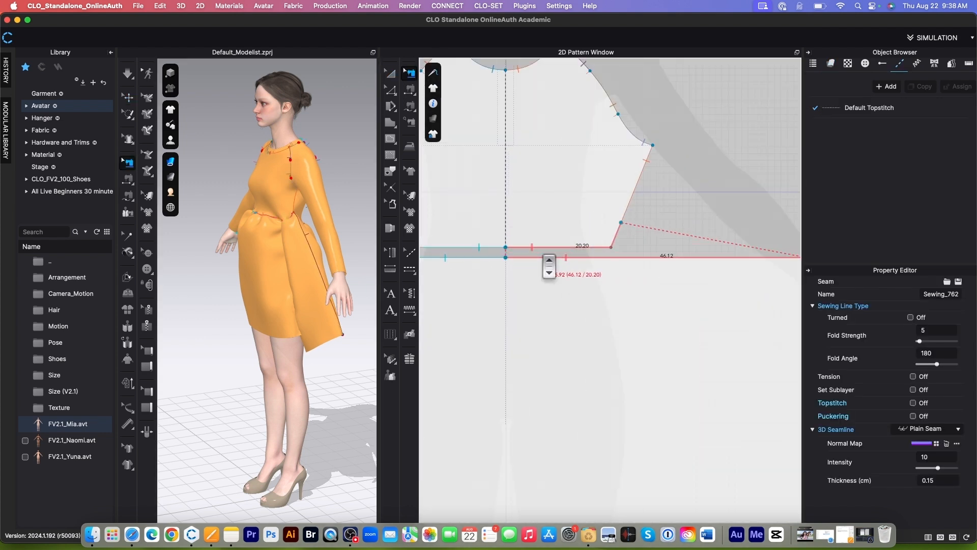
scroll(559, 264, down, 3)
scroll(562, 255, up, 3)
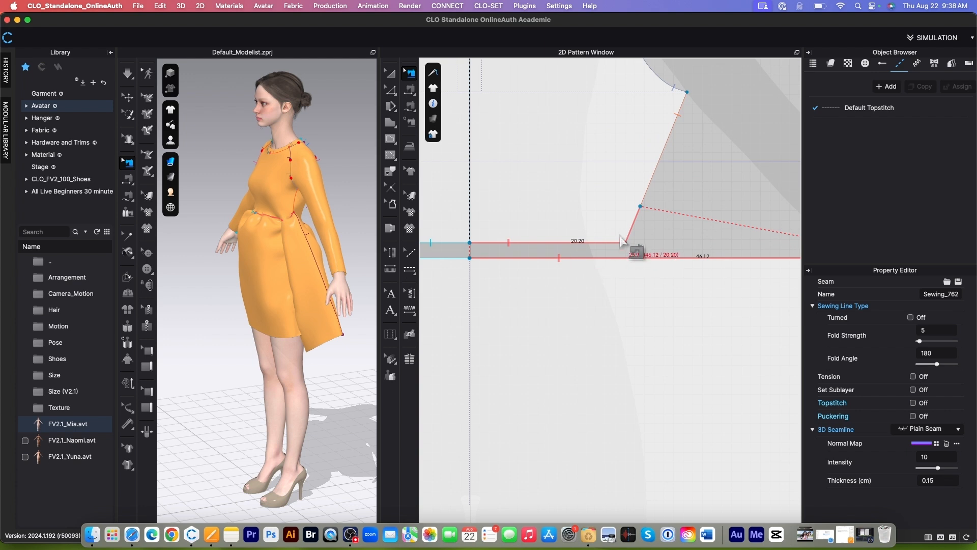
click(640, 207)
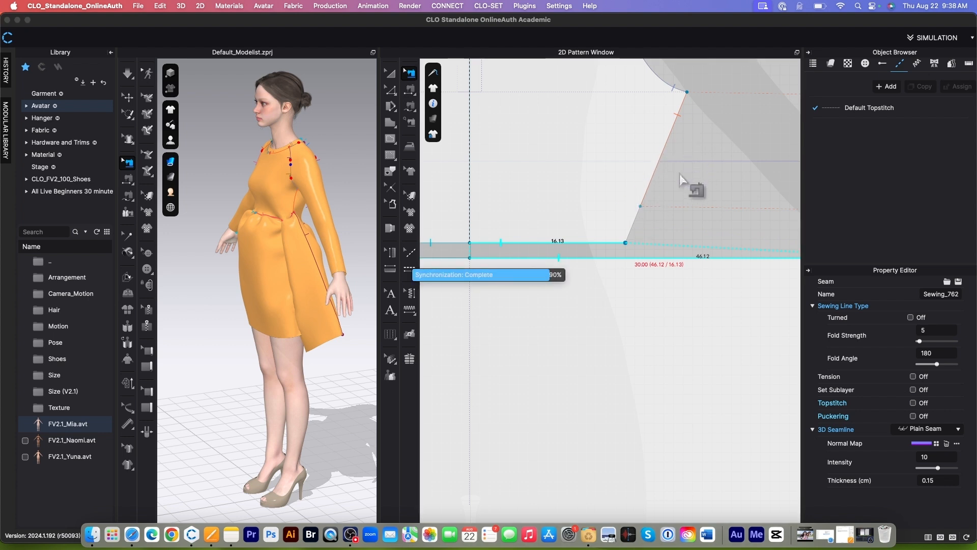
- Extend the side seam sewing on both sides of the upper front piece down to its waist corners
scroll(680, 176, down, 2)
drag(647, 211, 634, 243)
scroll(624, 216, down, 5)
scroll(540, 216, up, 3)
drag(531, 215, 541, 238)
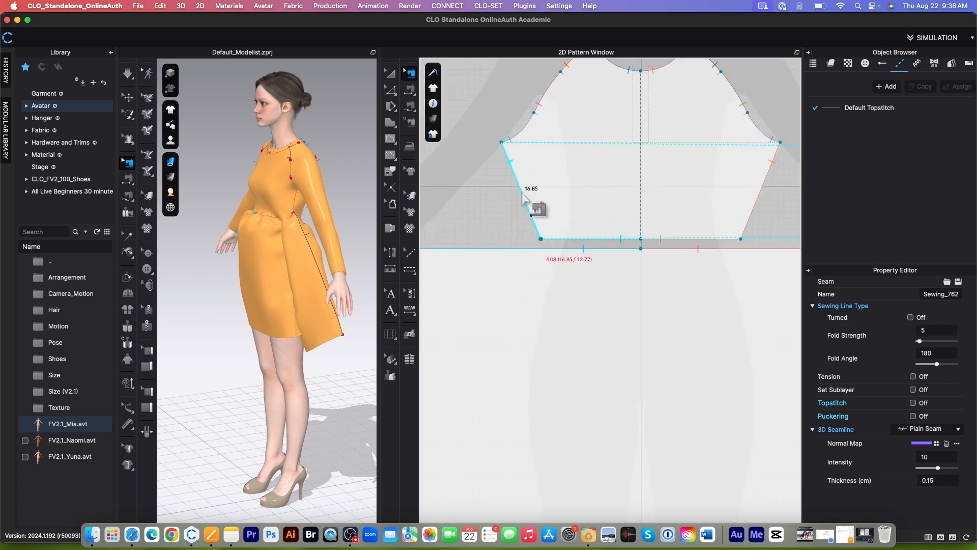
- Move both outer ends of the waist seam sewing on the upper back piece to its waist corners
scroll(524, 195, down, 5)
scroll(637, 200, up, 5)
drag(708, 149, 697, 174)
drag(466, 148, 476, 174)
scroll(690, 190, down, 5)
- Extend the side seam sewing on both sides of the upper back piece down to its waist corners
click(701, 161)
scroll(704, 168, up, 5)
drag(684, 176, 670, 209)
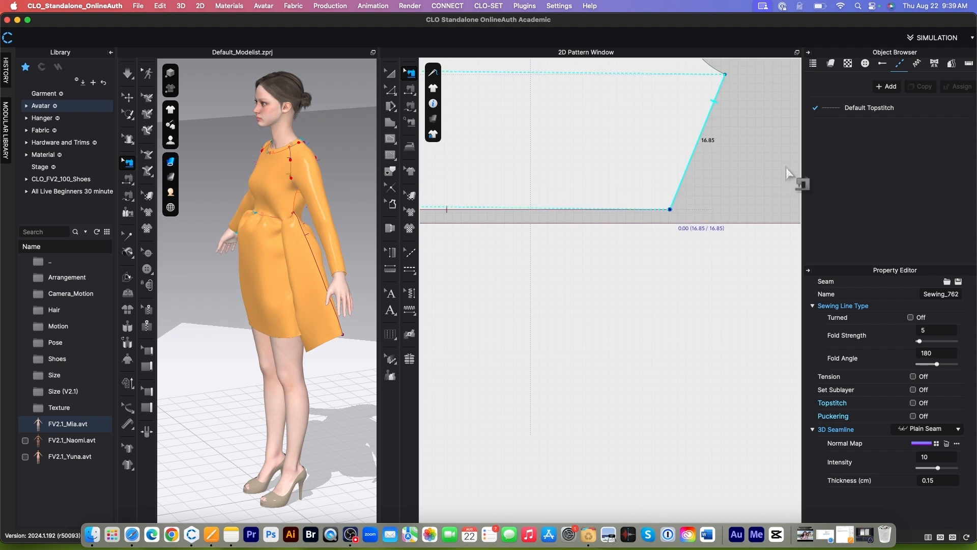
scroll(786, 172, down, 5)
scroll(673, 173, up, 5)
drag(670, 174, 678, 196)
scroll(668, 181, down, 5)
scroll(594, 215, up, 3)
- Simulate the garment with the corrected seams, pulling on the front skirt to settle its drape
scroll(576, 285, down, 5)
click(128, 73)
drag(268, 292, 220, 330)
right_drag(220, 330, 220, 233)
scroll(321, 282, down, 2)
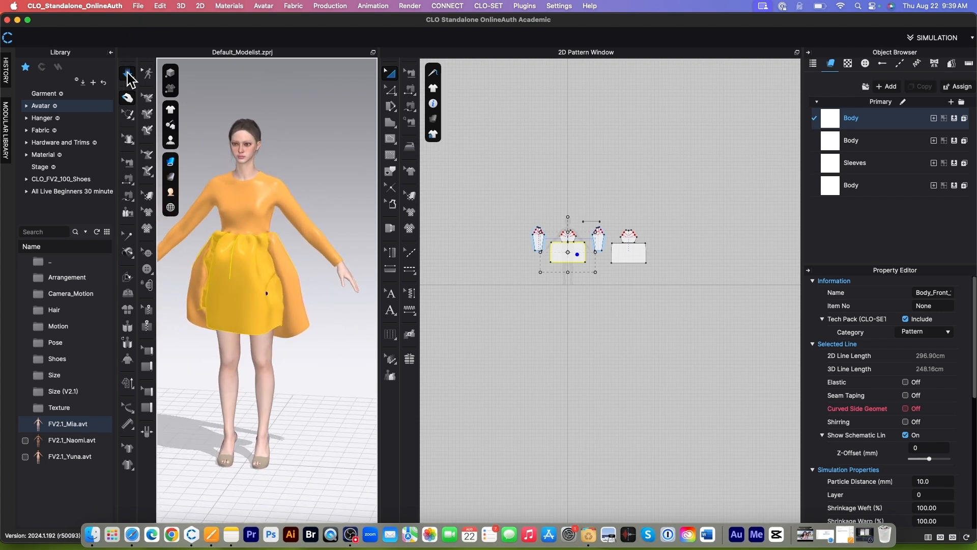
- Return to the pattern transform tool and widen the 3D window for a closer front view of the skirt
key(b)
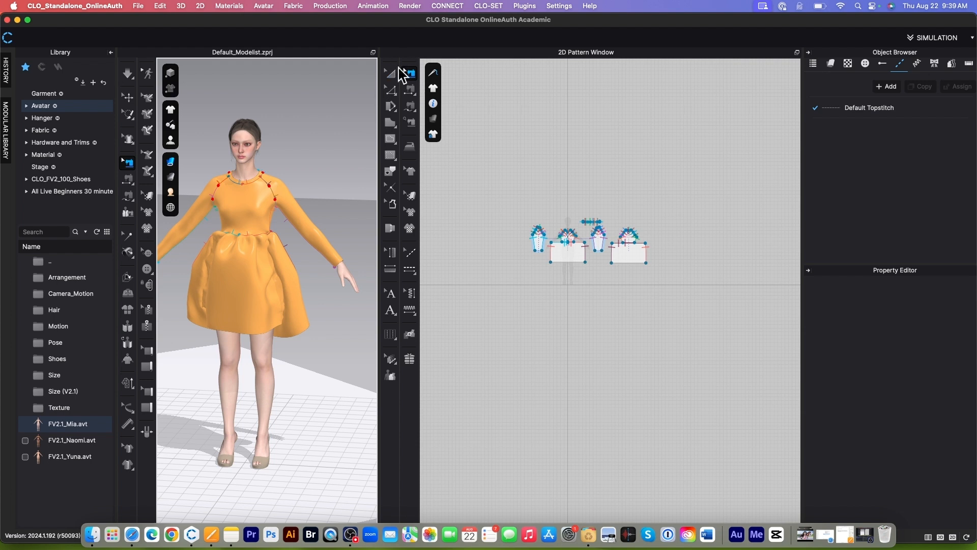
click(390, 73)
scroll(349, 153, up, 5)
drag(378, 400, 685, 402)
scroll(499, 407, up, 3)
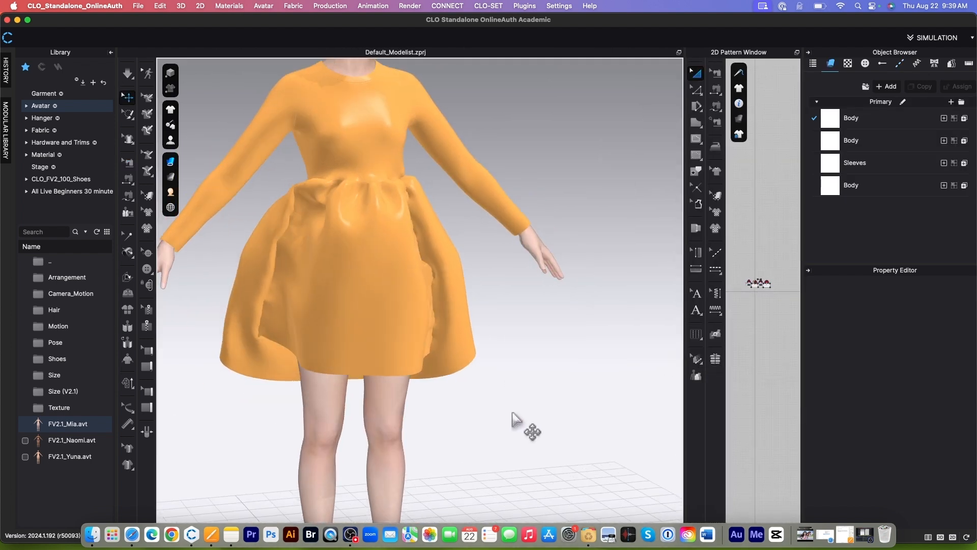
right_drag(516, 418, 487, 414)
- Reset the 3D arrangement of the front skirt panel and move it down to waist level
click(382, 264)
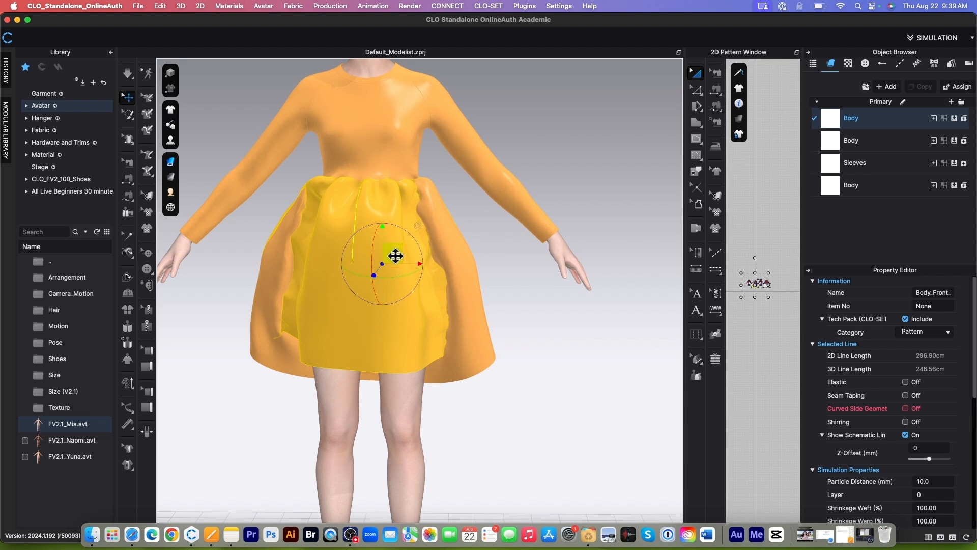
right_click(395, 254)
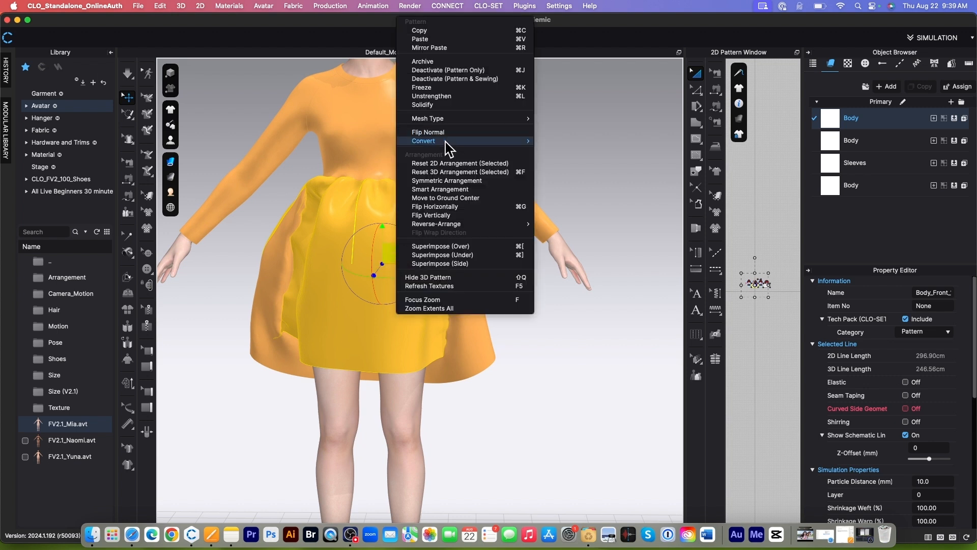
click(452, 172)
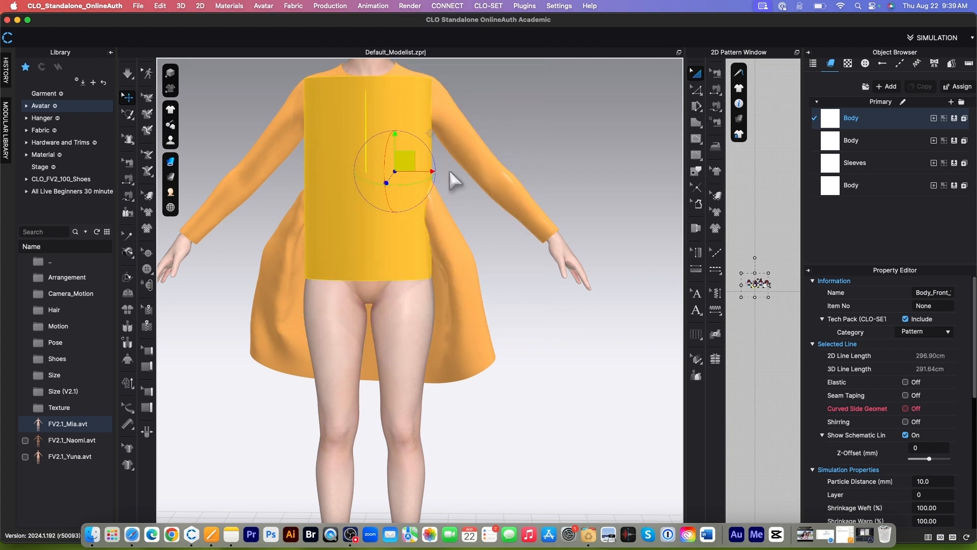
drag(408, 167, 404, 273)
- Reset the 3D arrangement of the back skirt panel and lower it to waist level behind the avatar
right_drag(611, 364, 408, 375)
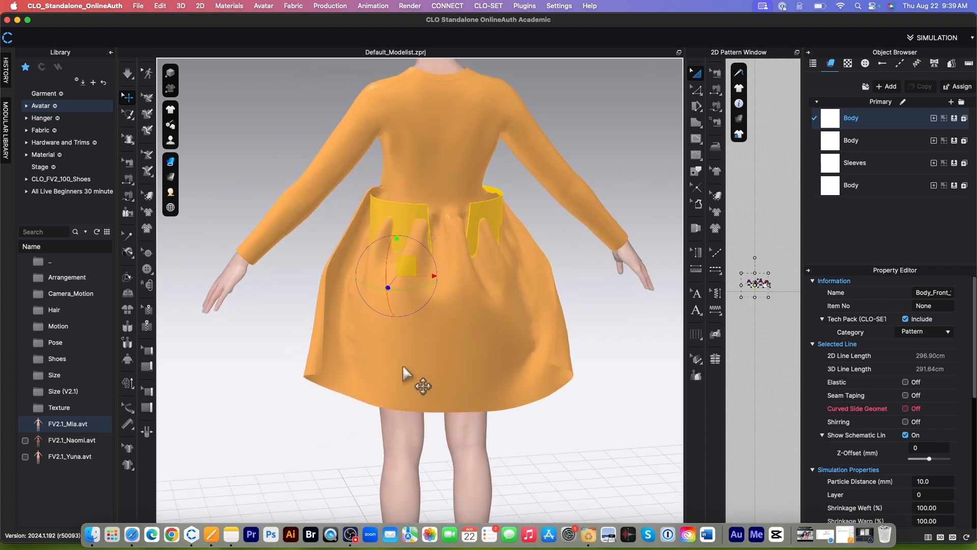
click(466, 297)
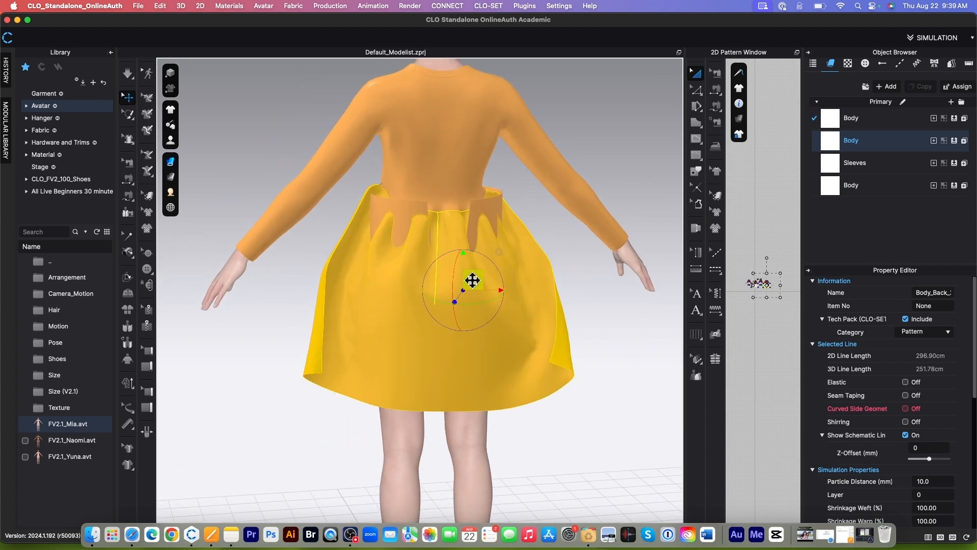
right_click(472, 280)
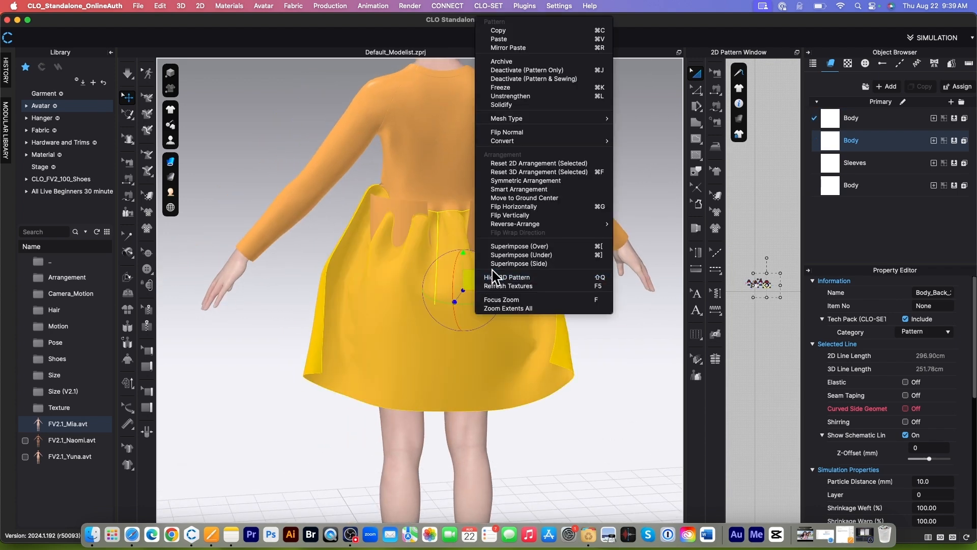
click(530, 173)
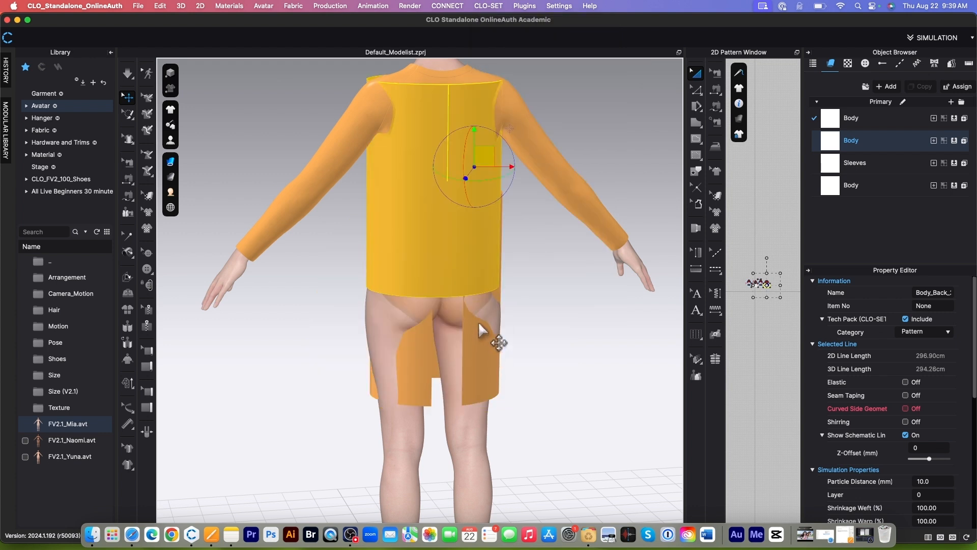
drag(483, 167, 490, 281)
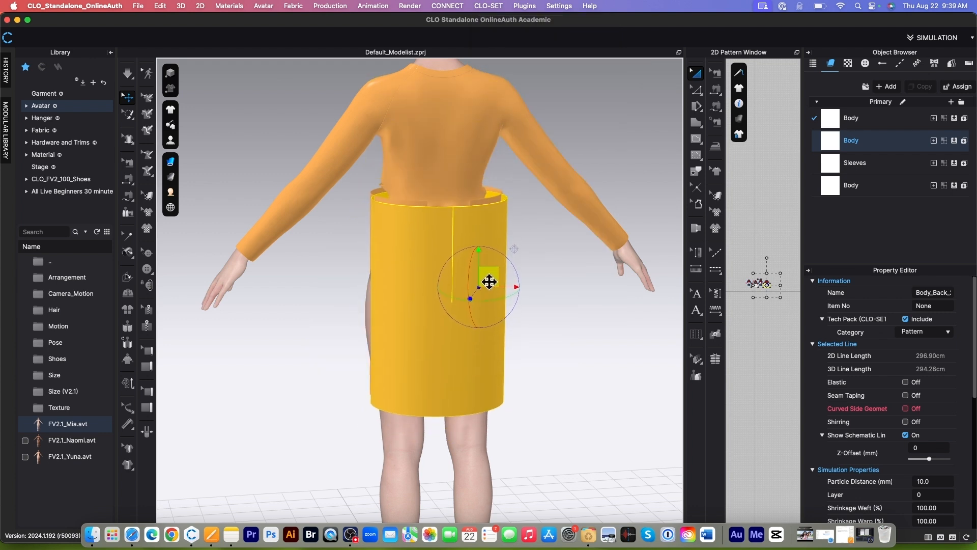
scroll(902, 453, down, 5)
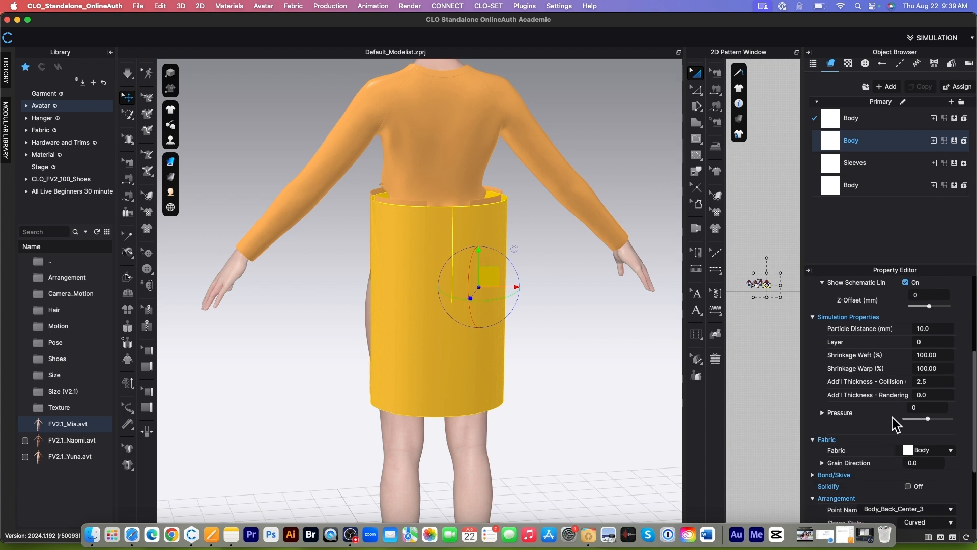
- Set the back skirt panel's arrangement shape style to Flat and move the panel back, clear of the avatar
scroll(910, 489, down, 4)
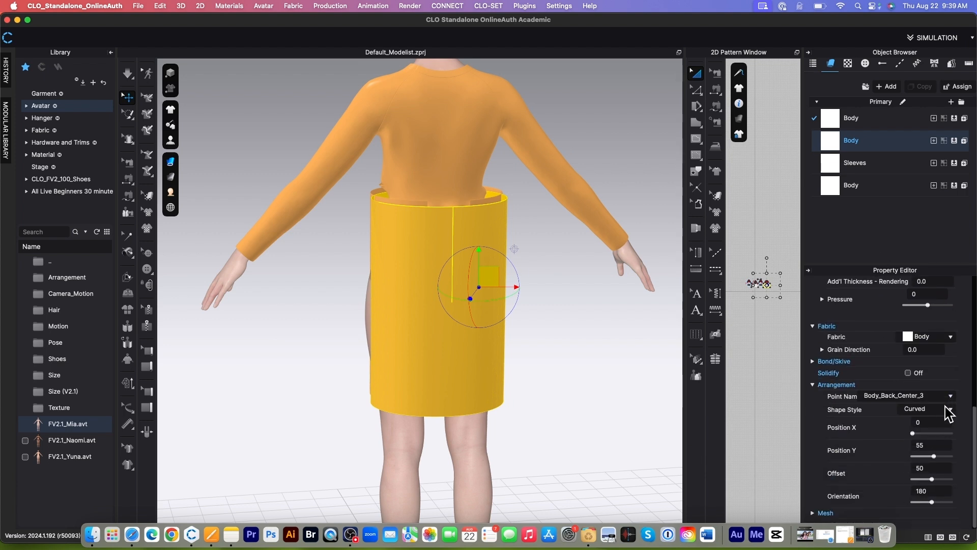
click(908, 408)
right_drag(591, 471, 548, 305)
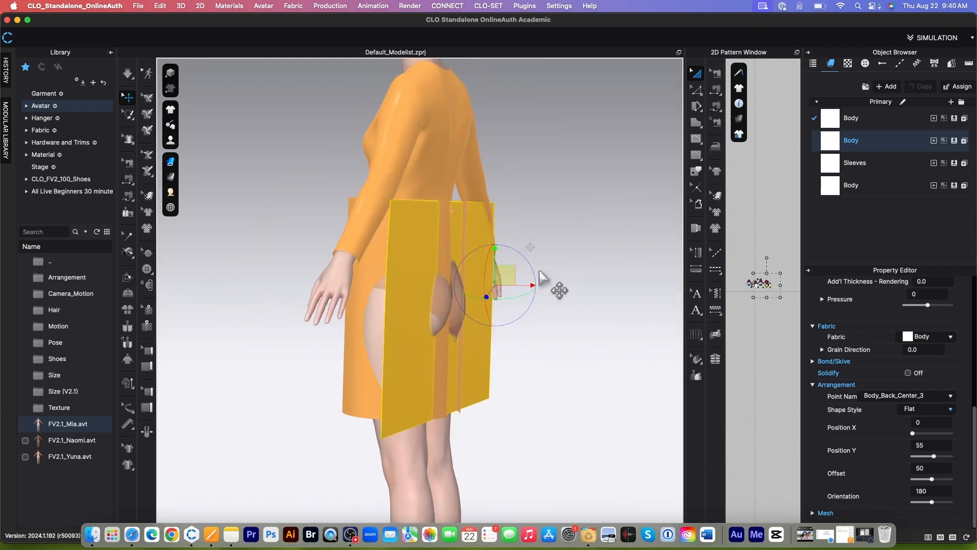
drag(503, 272, 520, 276)
right_drag(602, 358, 366, 358)
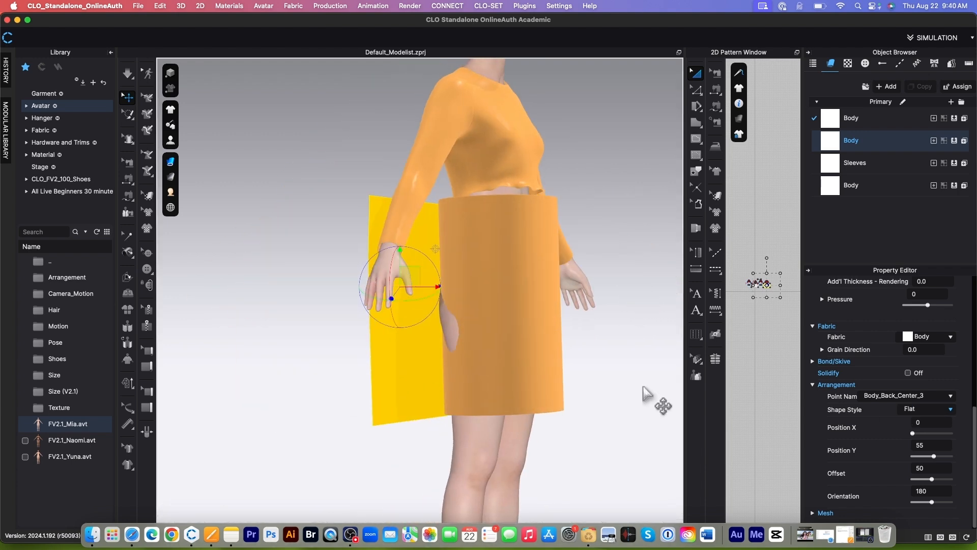
right_drag(641, 389, 629, 390)
- Set the front skirt panel's arrangement shape style to Flat so it sits flat in front of the avatar
click(533, 334)
click(953, 408)
click(906, 414)
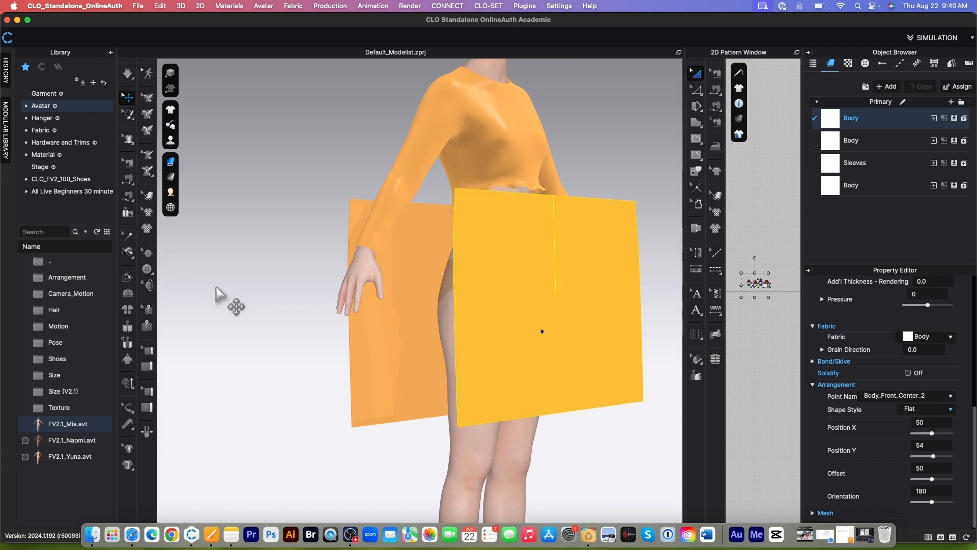
scroll(292, 331, down, 2)
drag(538, 326, 525, 334)
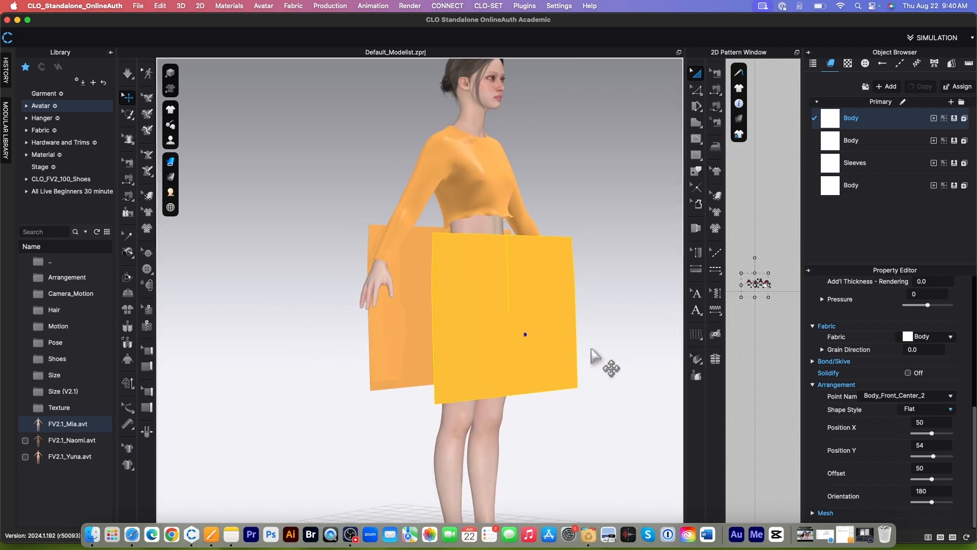
right_drag(593, 355, 537, 362)
right_drag(611, 430, 587, 420)
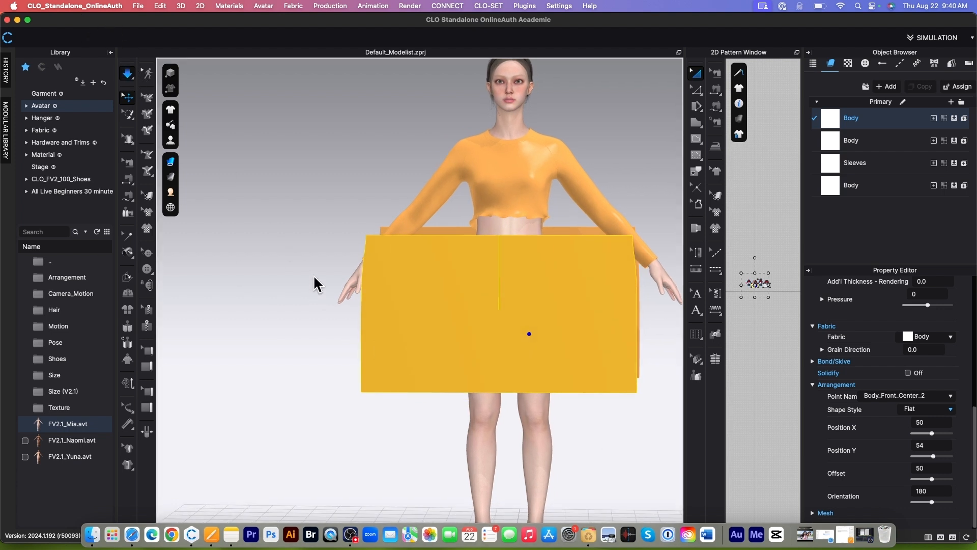
- Simulate the garment to gather the flat skirt panels onto the waist, then stop and inspect the back
key(space)
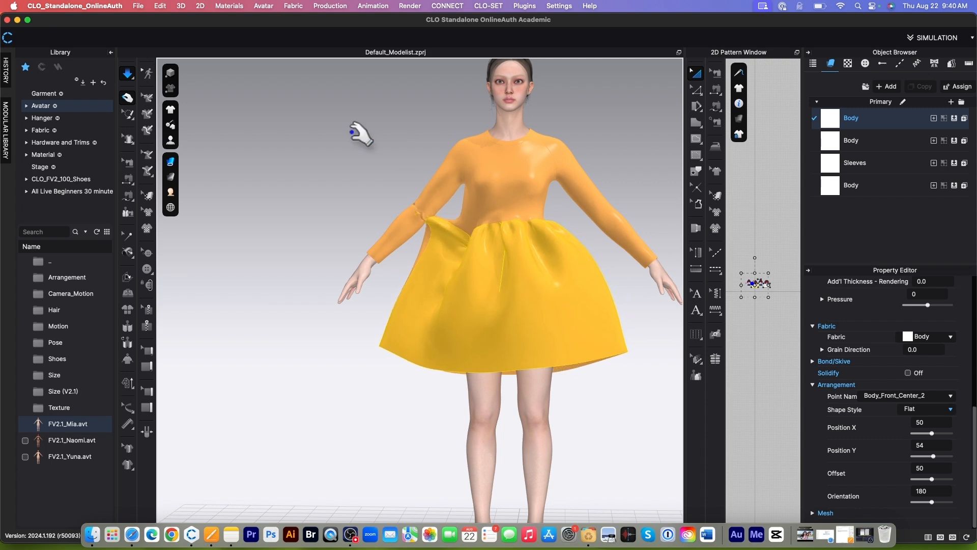
key(space)
scroll(316, 265, down, 3)
right_drag(310, 258, 476, 358)
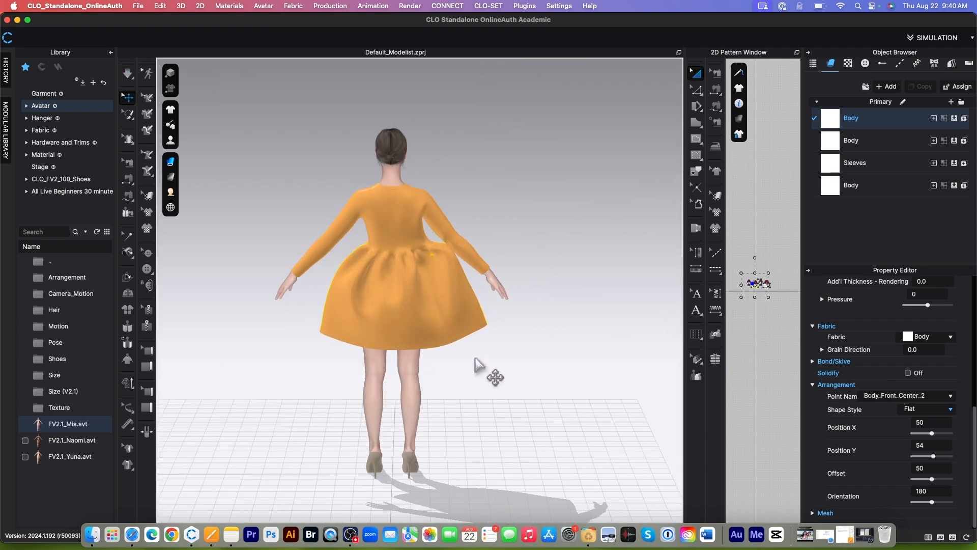
- Reposition the draped back skirt panel away from the bodice in 3D to free its caught side at the waist
click(450, 271)
right_drag(514, 303, 344, 312)
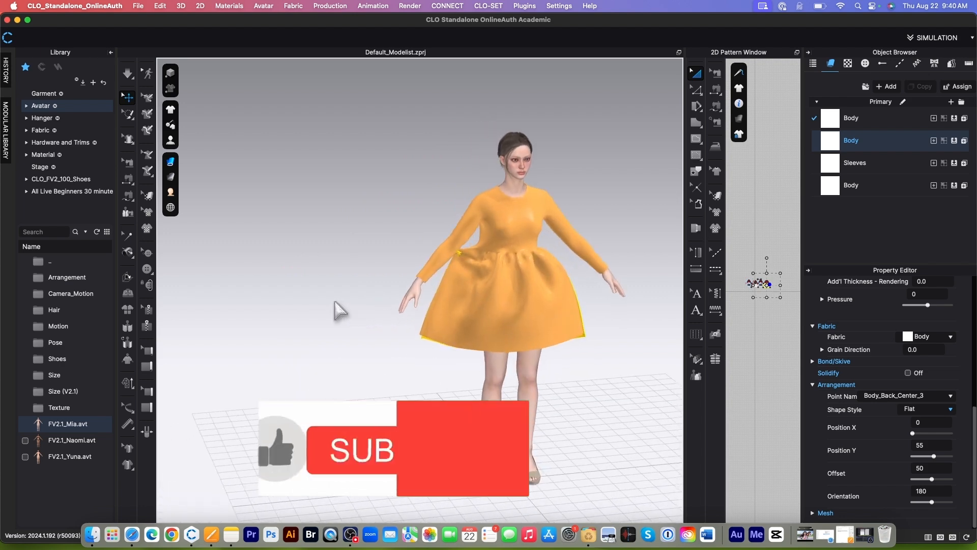
click(474, 274)
right_drag(316, 371, 514, 366)
click(489, 295)
right_drag(589, 331, 496, 298)
click(496, 295)
right_drag(359, 383, 507, 315)
click(506, 313)
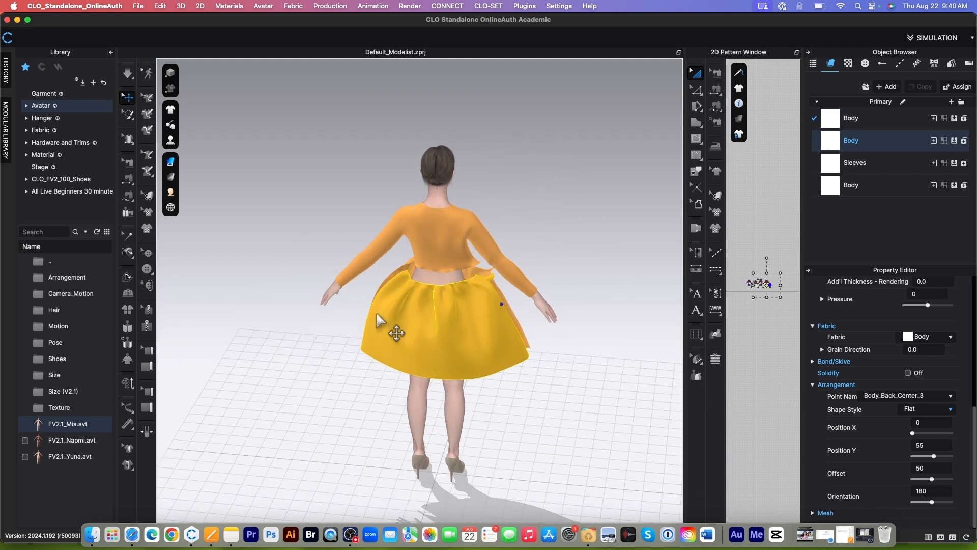
- Simulate the dress again, check the gathered skirt from back and front, and stop the simulation
click(128, 72)
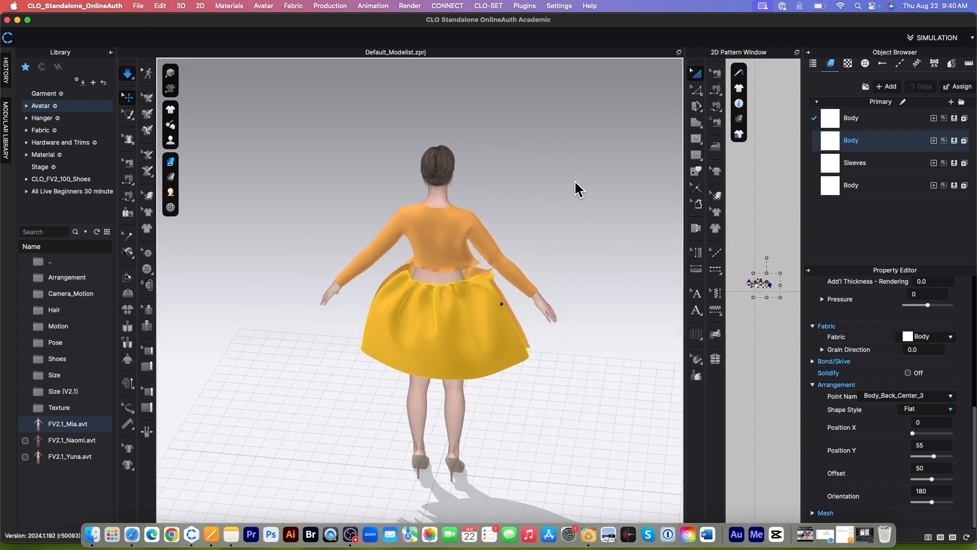
scroll(408, 360, down, 2)
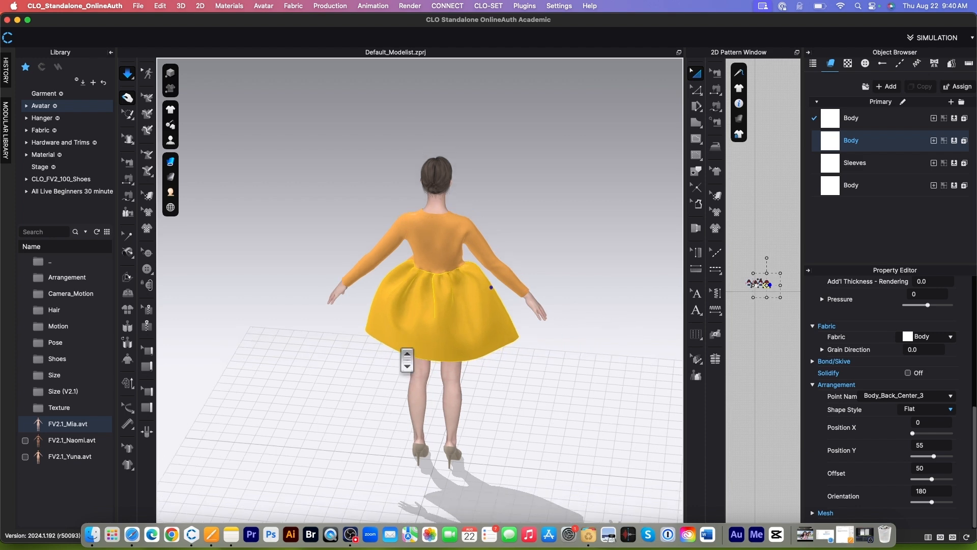
scroll(407, 360, down, 1)
key(2)
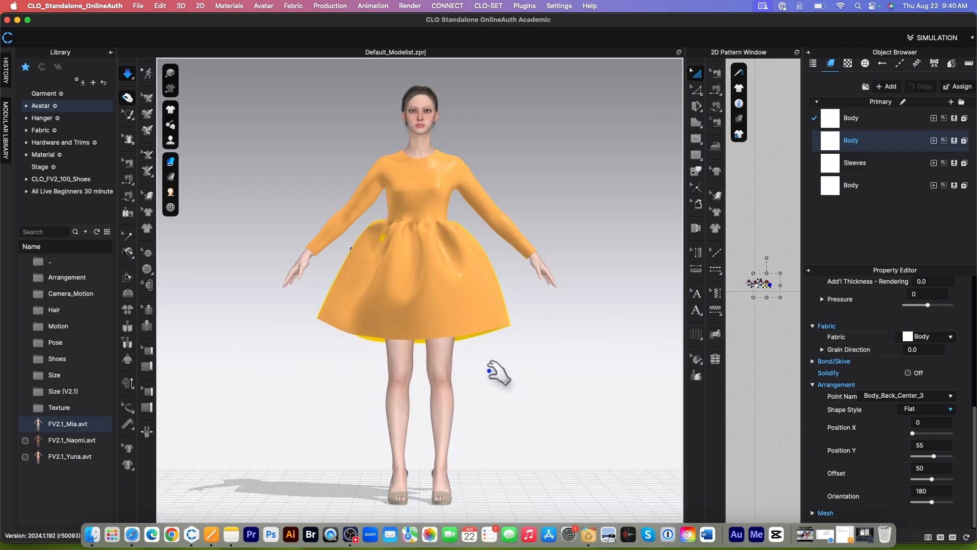
scroll(498, 383, down, 1)
scroll(535, 379, down, 1)
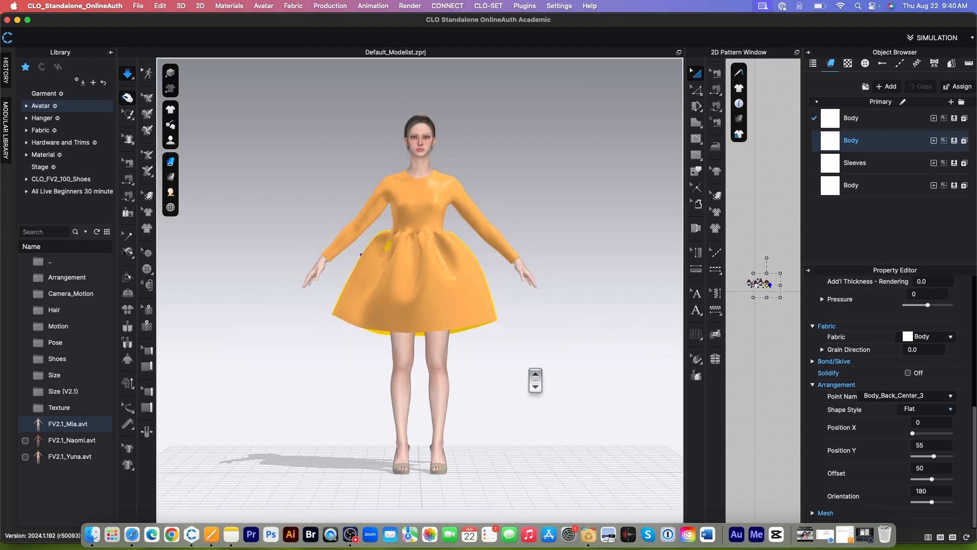
click(127, 74)
click(580, 365)
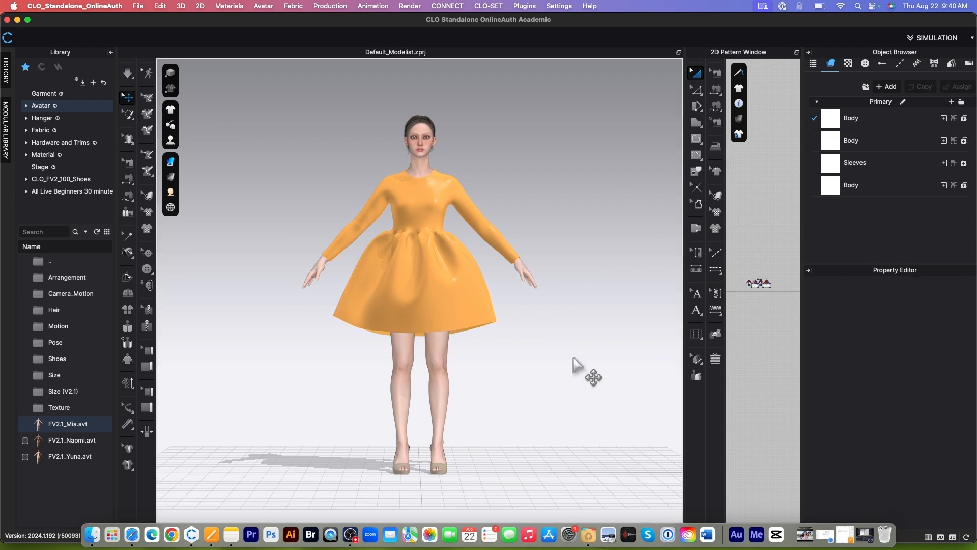
scroll(489, 328, down, 2)
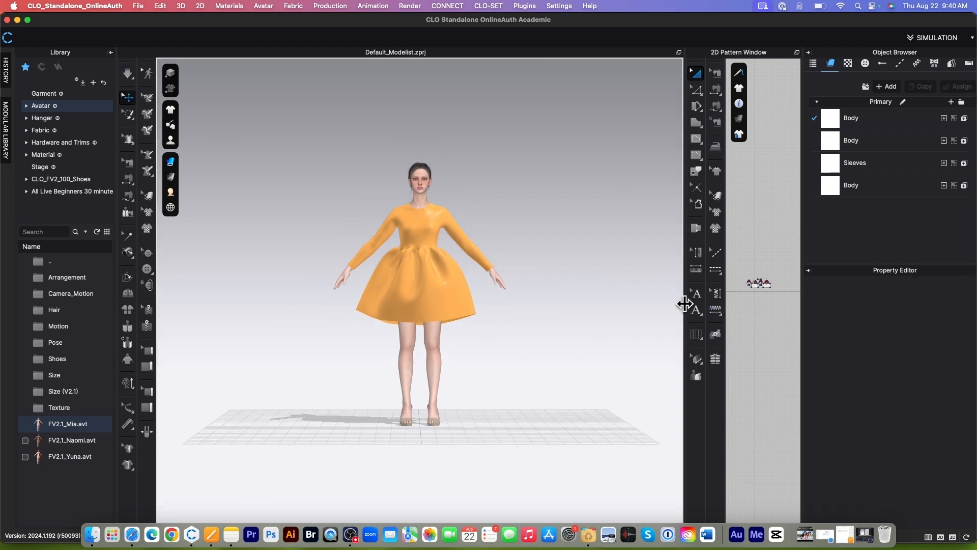
- Widen the 2D pattern window, select all pattern pieces and turn off their Strengthen setting
drag(685, 304, 473, 319)
drag(574, 209, 697, 262)
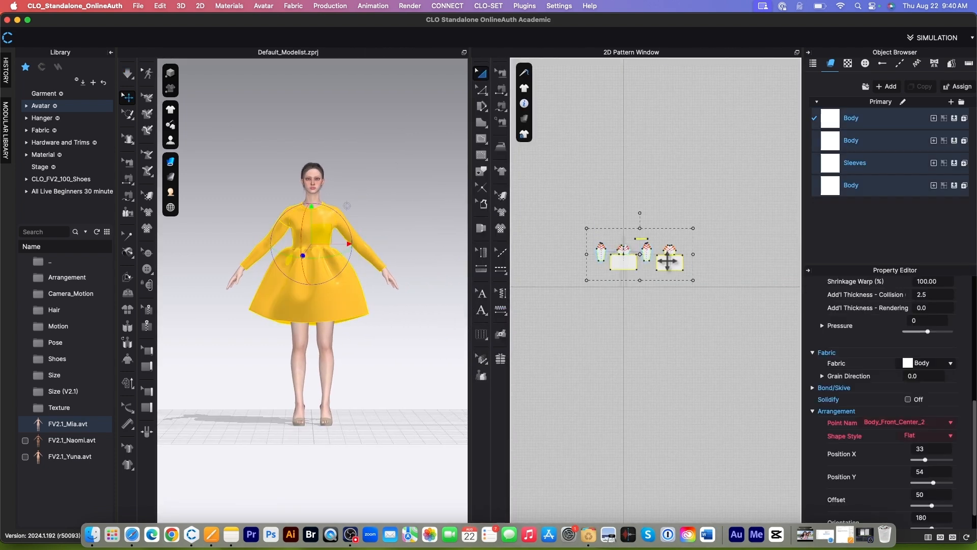
right_click(707, 343)
click(713, 338)
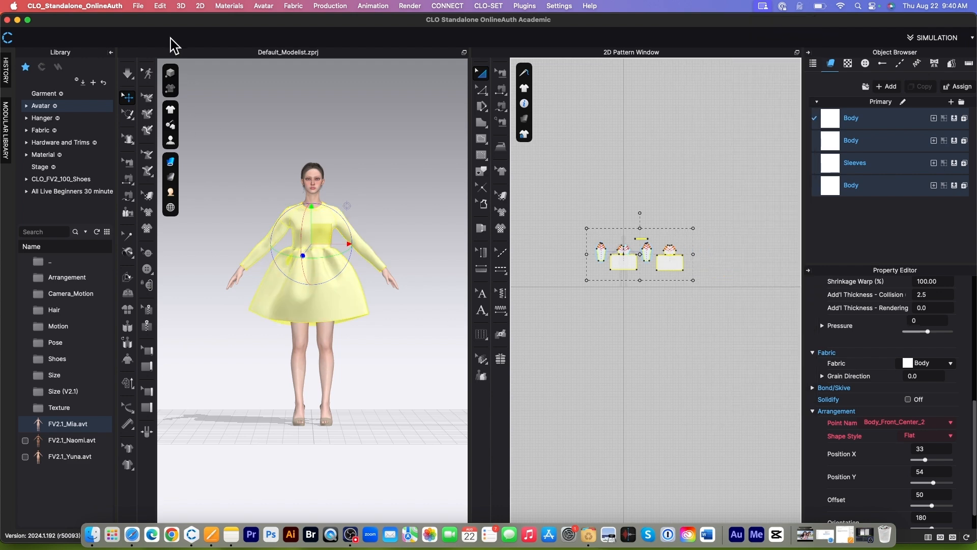
- Simulate the unstrengthened dress until the skirt falls softly, then stop the simulation and deselect all pieces
click(128, 75)
scroll(371, 320, up, 5)
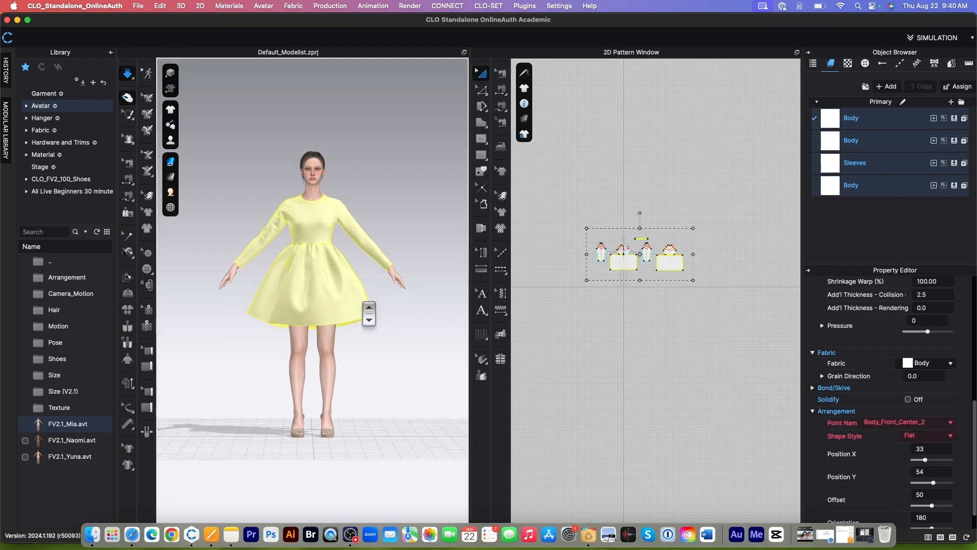
scroll(380, 350, down, 5)
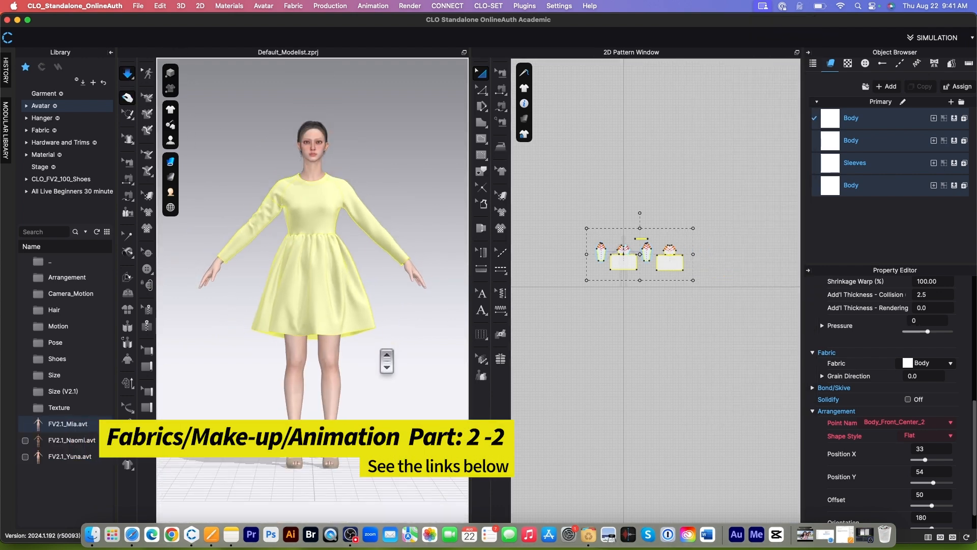
key(space)
click(409, 371)
right_drag(409, 371, 382, 375)
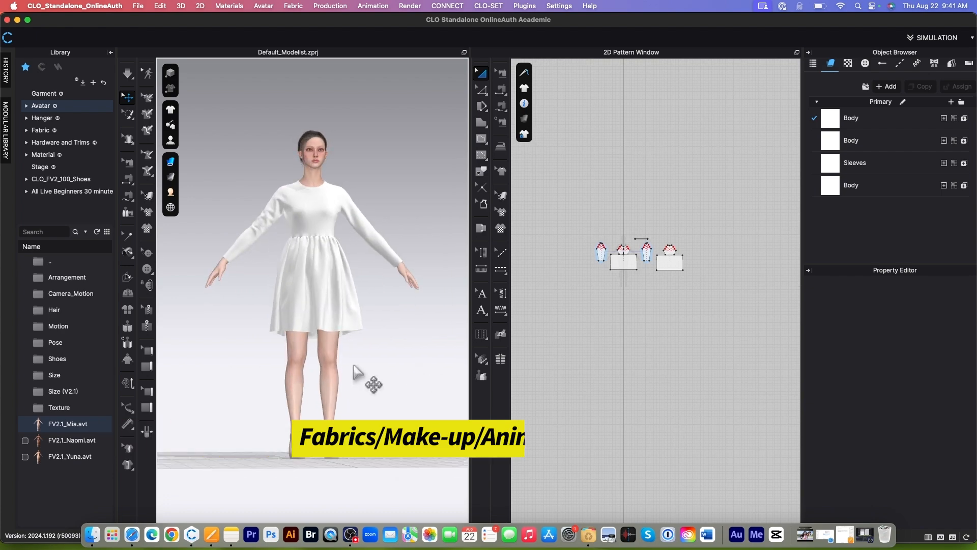